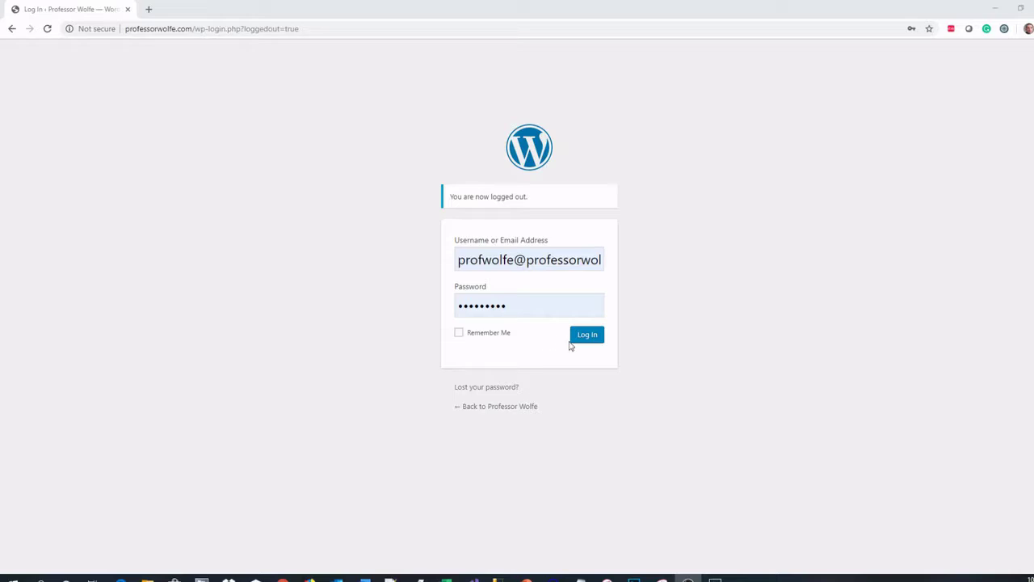
- Log in to the WordPress admin using the pre-filled credentials
left_click(587, 335)
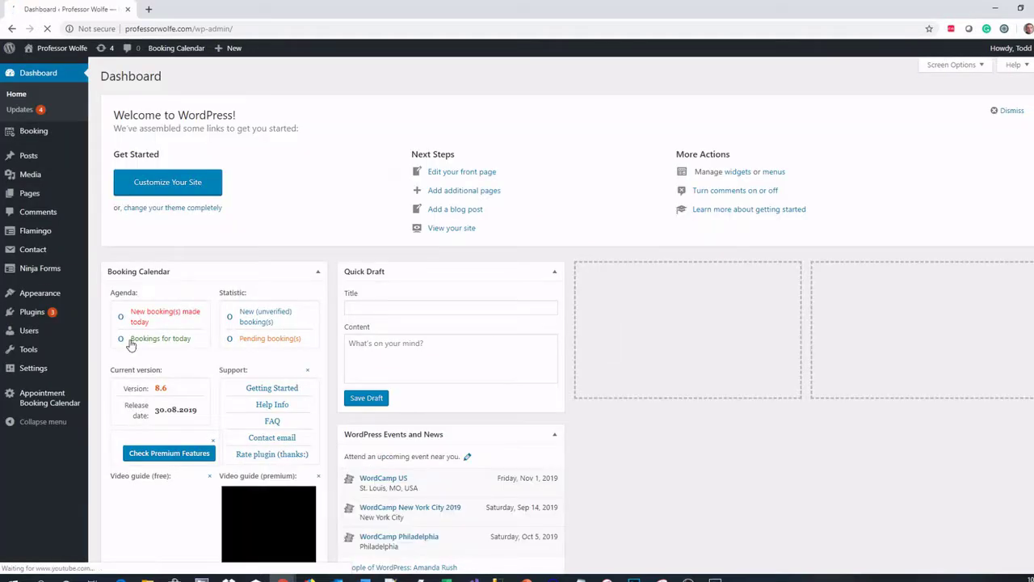
- On the Add Plugins page, search the plugin directory for 'Simple Podcasting'
mouse_move(58, 349)
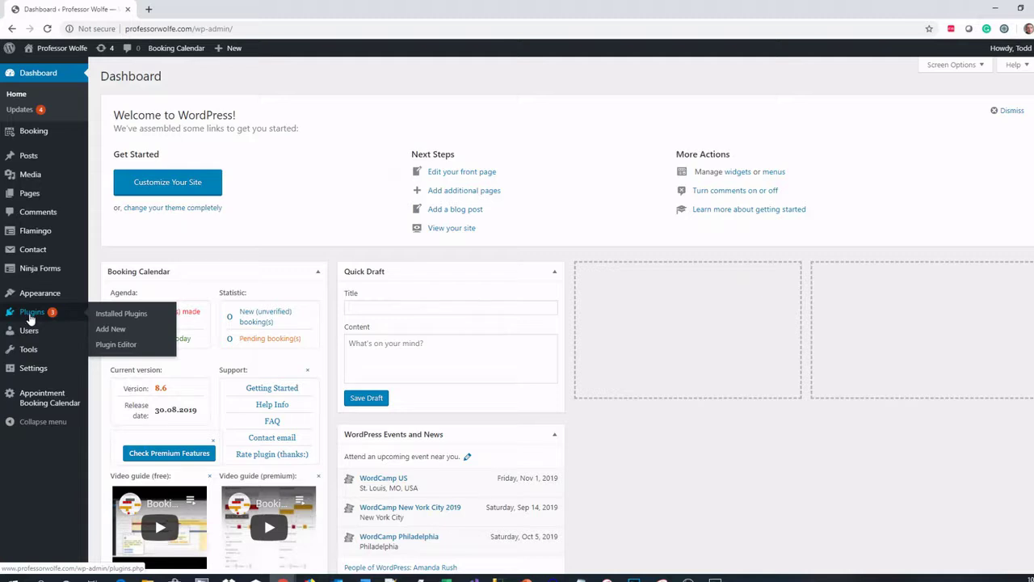
left_click(31, 317)
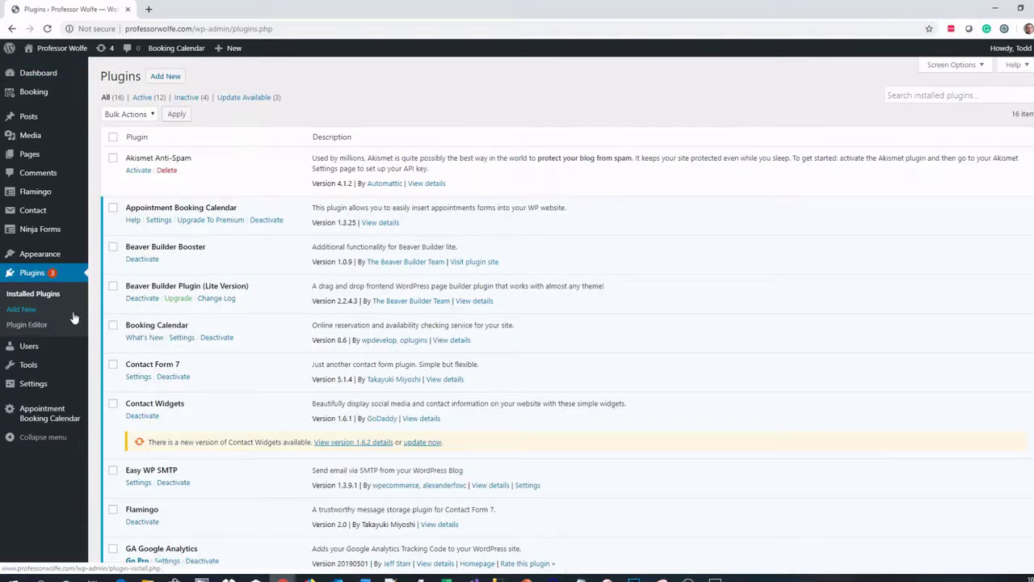
left_click(161, 80)
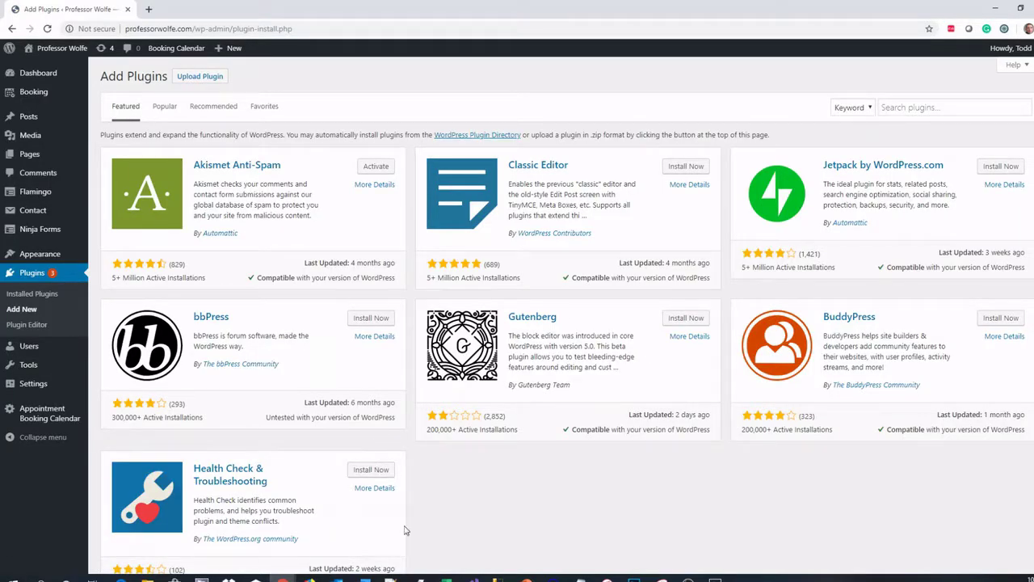
left_click(391, 578)
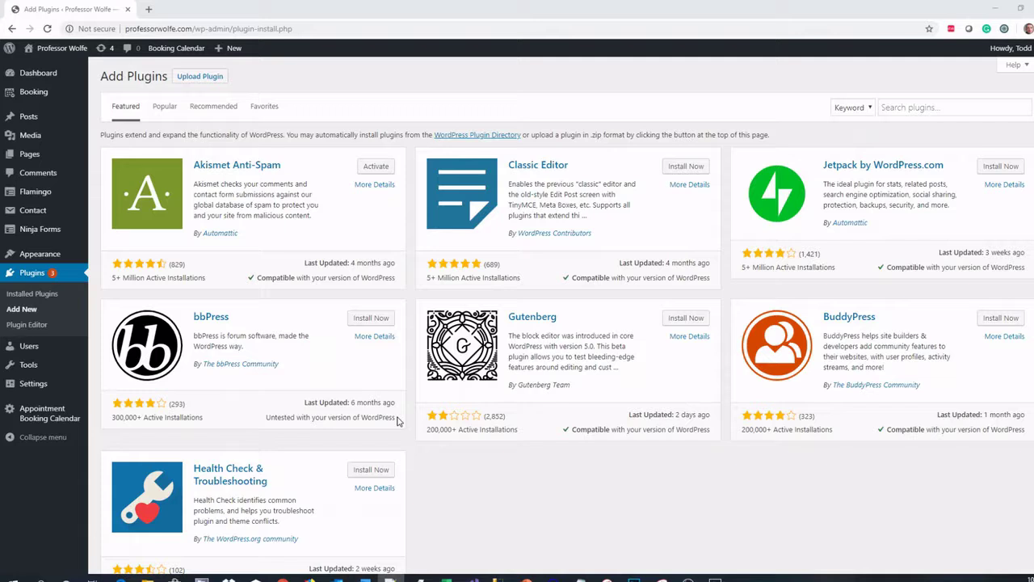
left_click(922, 107)
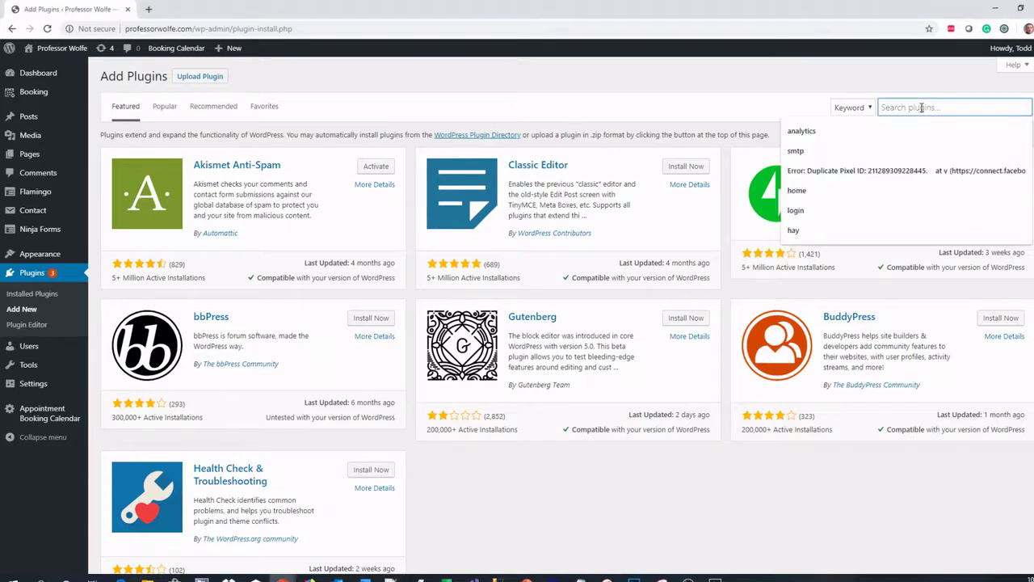
type("Simple Po")
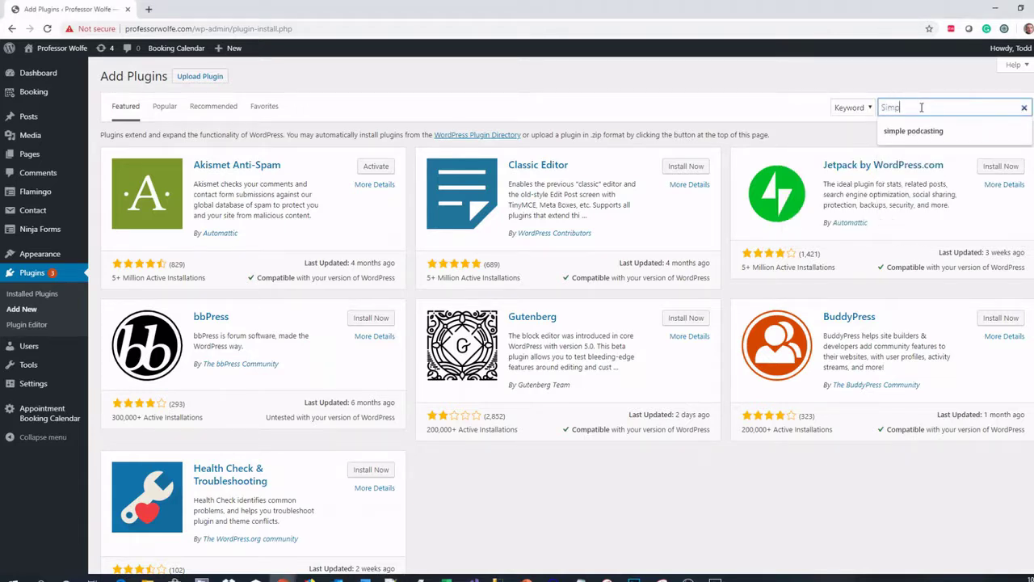
type("dcasting")
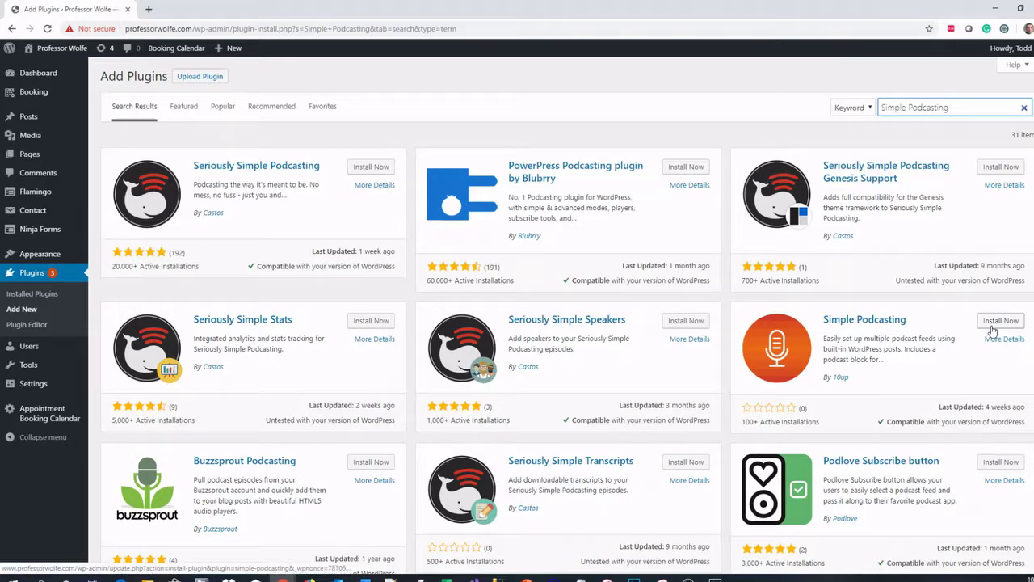
- Install the Simple Podcasting plugin from its card and activate it
left_click(994, 323)
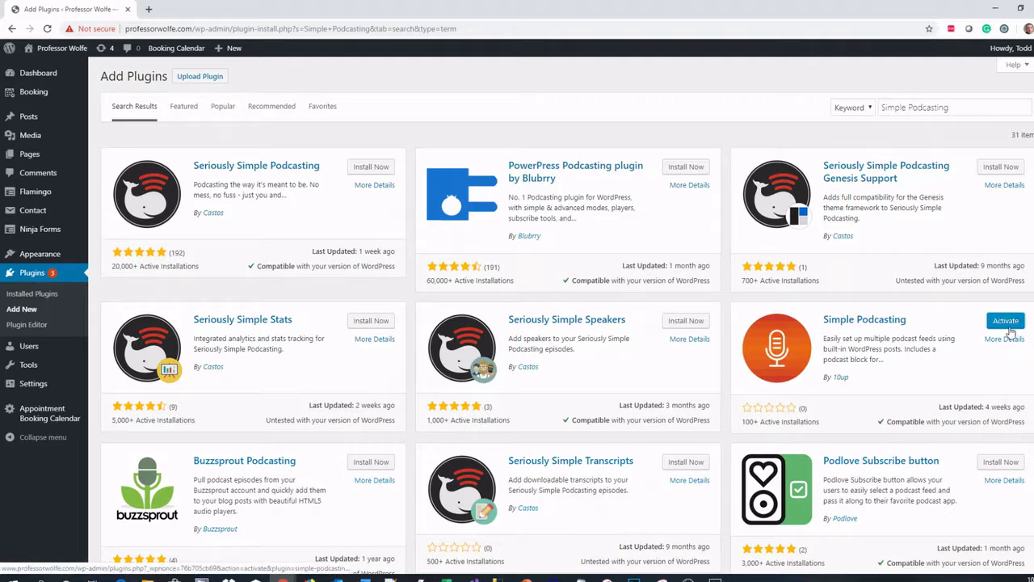
left_click(1009, 328)
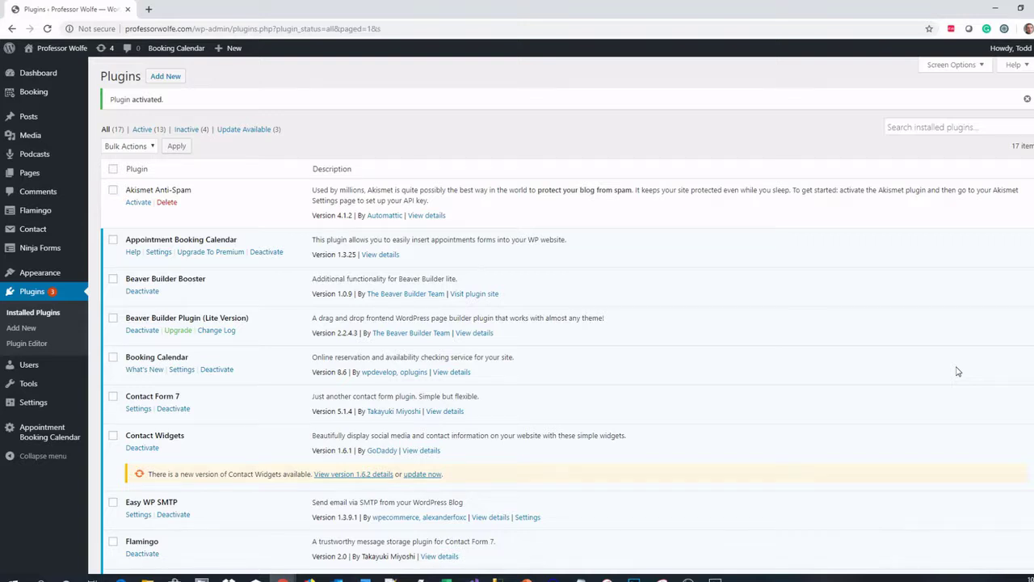
scroll(957, 370, "down", 2)
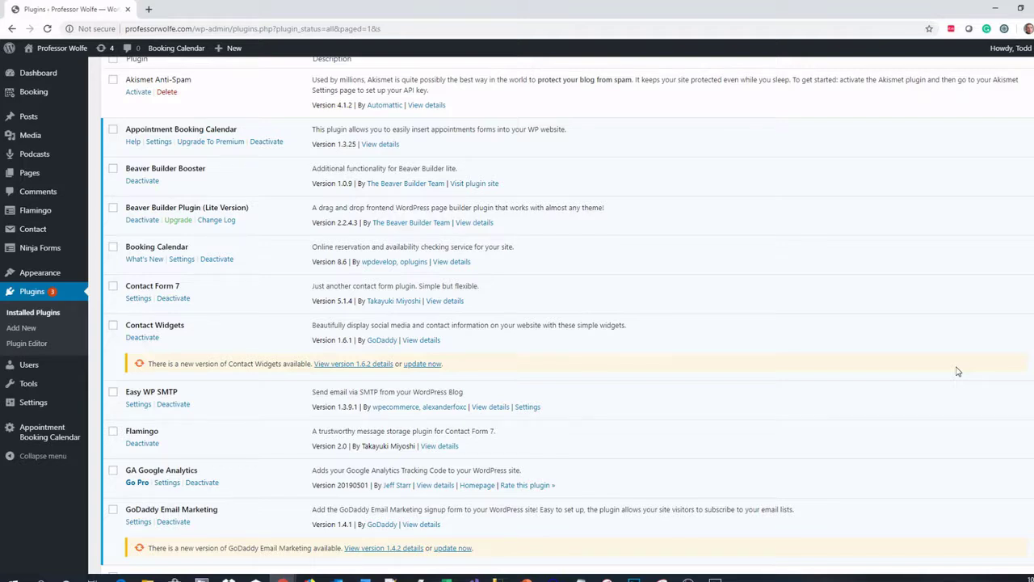
scroll(939, 388, "down", 1)
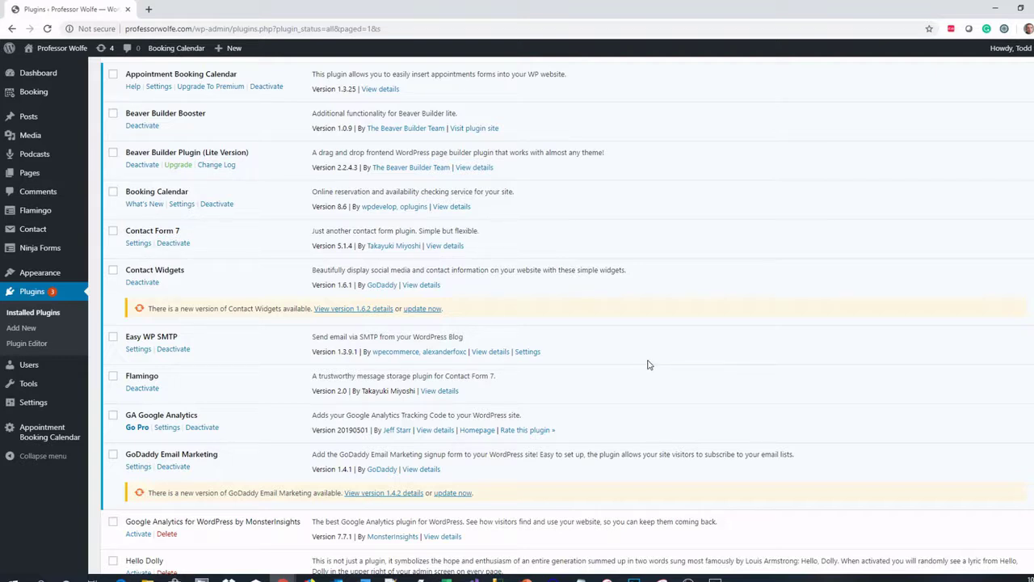
- Scroll down to the Simple Podcasting entry, then go to the Podcasts page
scroll(633, 387, "down", 1)
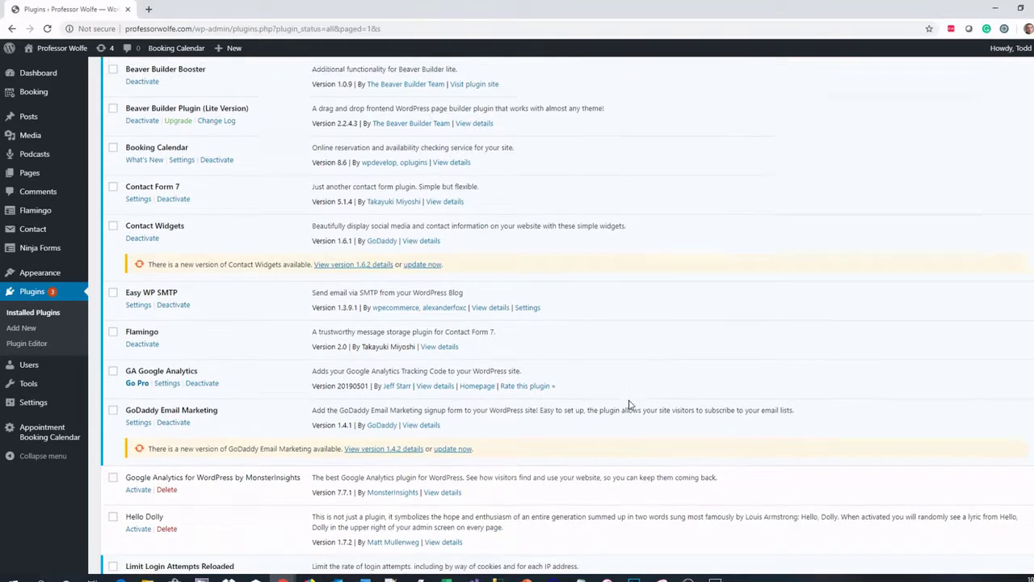
scroll(629, 401, "down", 3)
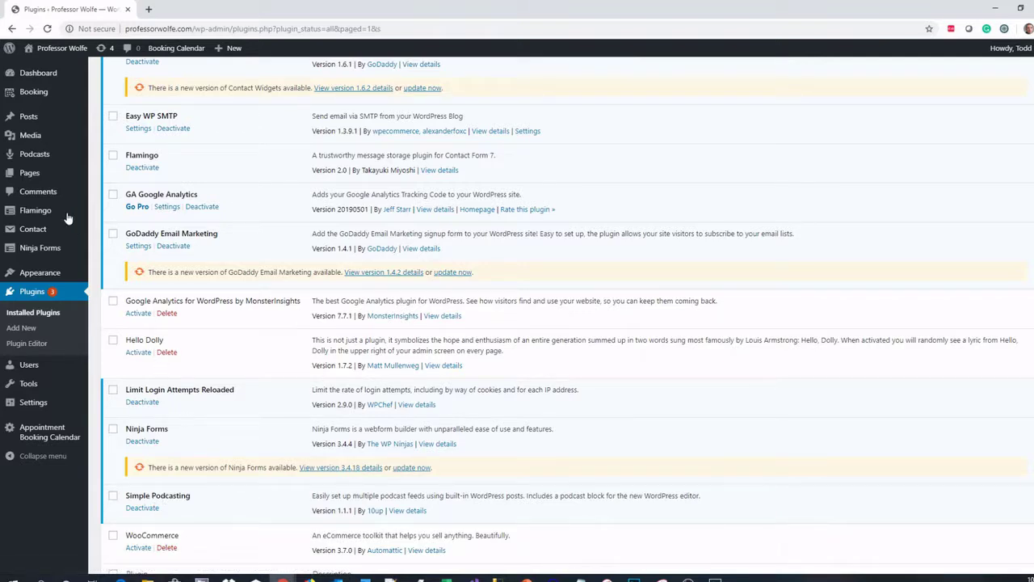
left_click(34, 155)
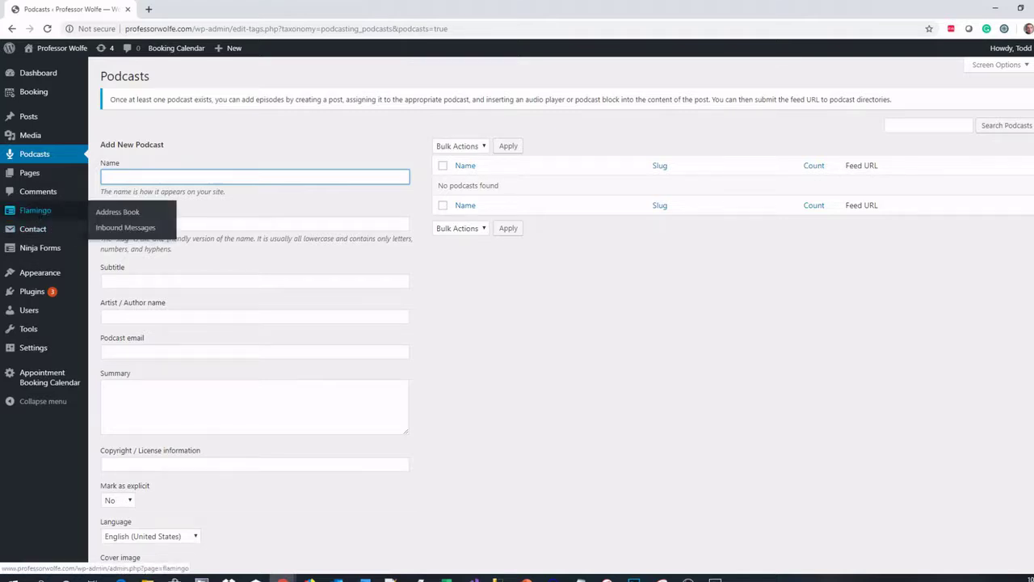
- Paste the podcast name Professor Wolfe's Tech Talks and the slug professorwolfe-tech-talks
key("alt+Tab")
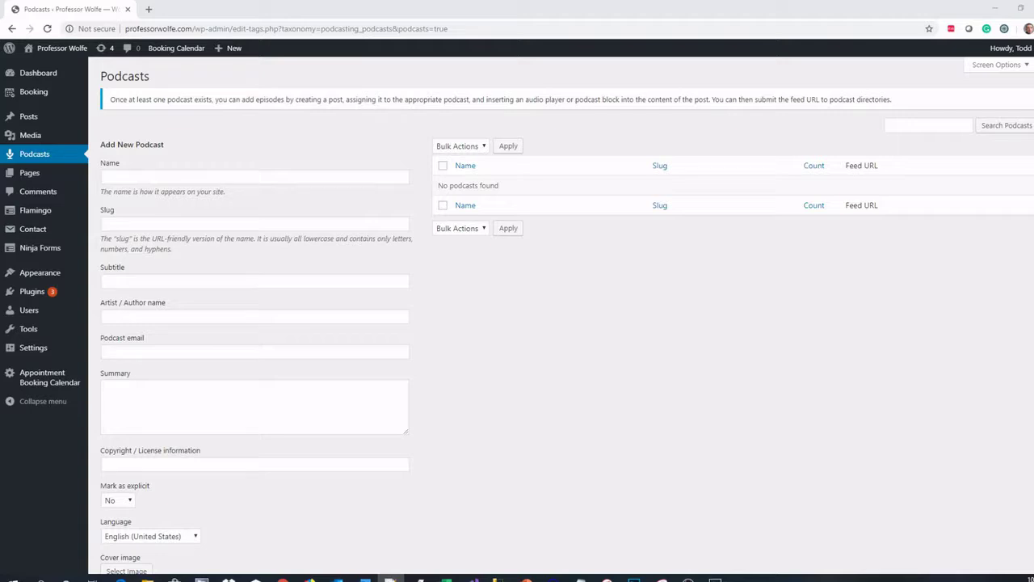
left_click(179, 178)
type("Professor Wolfe's Tech Talks")
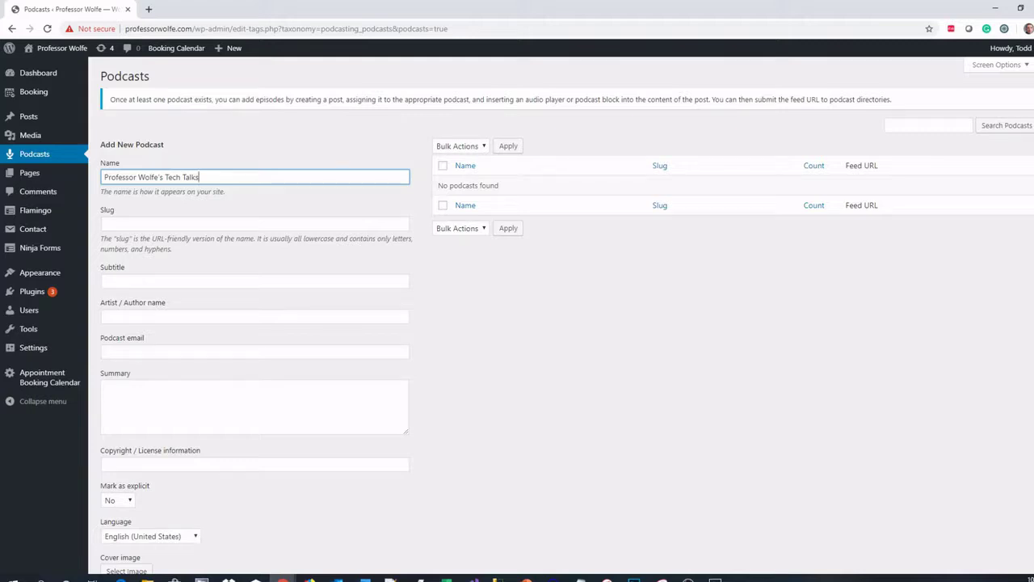
key("alt+Tab")
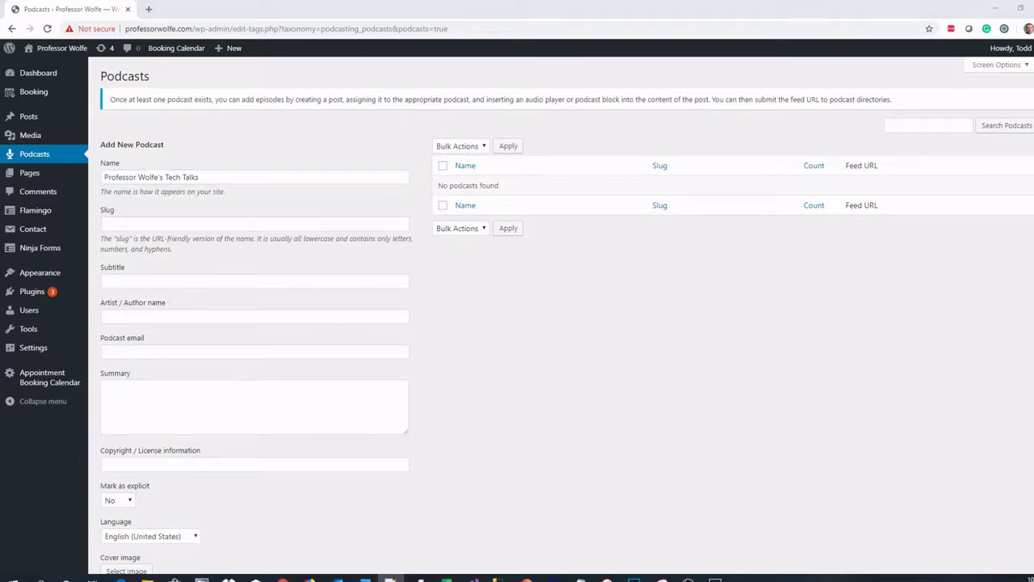
left_click(111, 227)
type("professorwolfe-tech-talks")
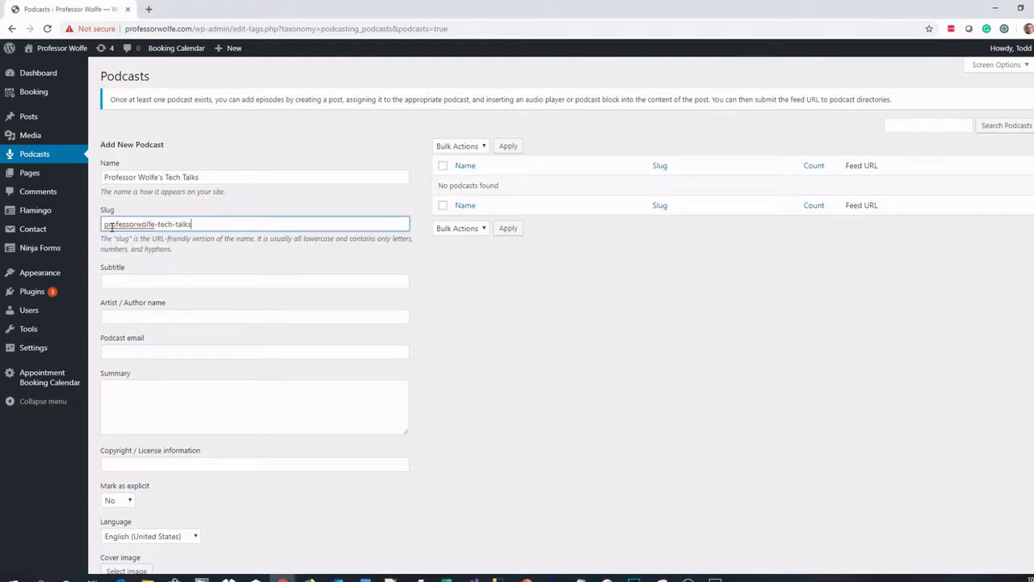
- Paste the podcast's author name and contact e-mail into the form
key("alt+Tab")
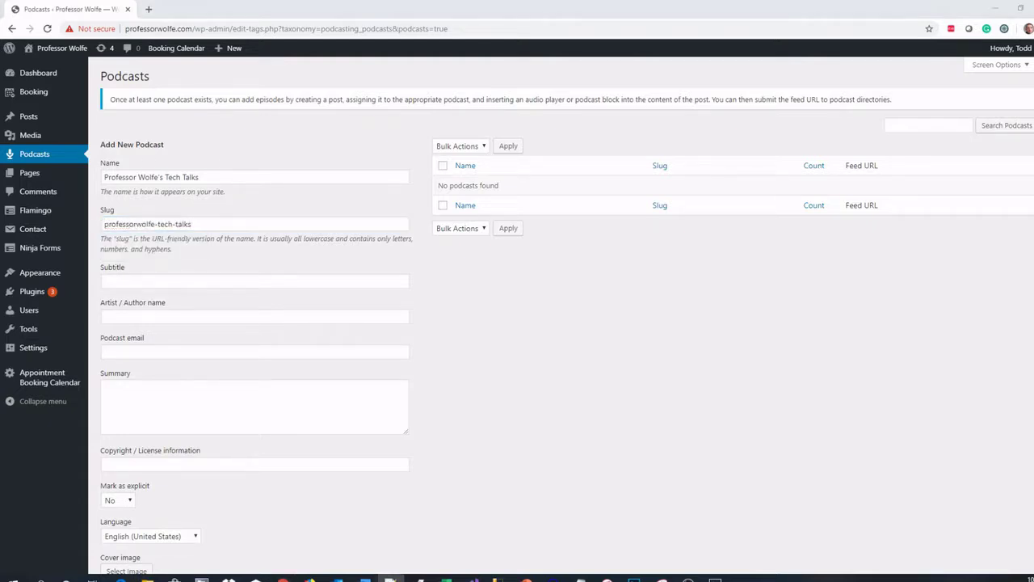
left_click(123, 316)
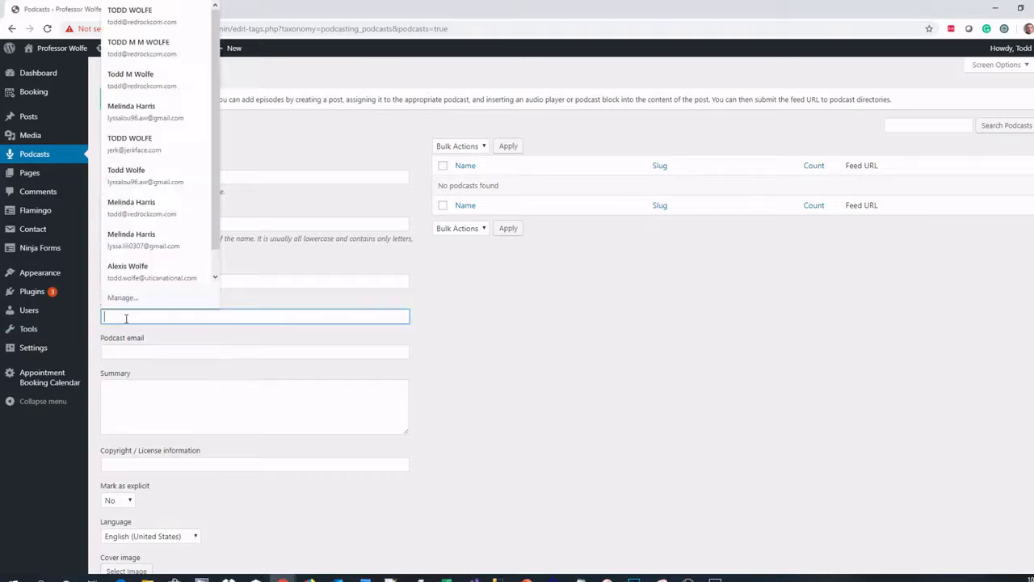
type("Professor Wolfe")
key("alt+Tab")
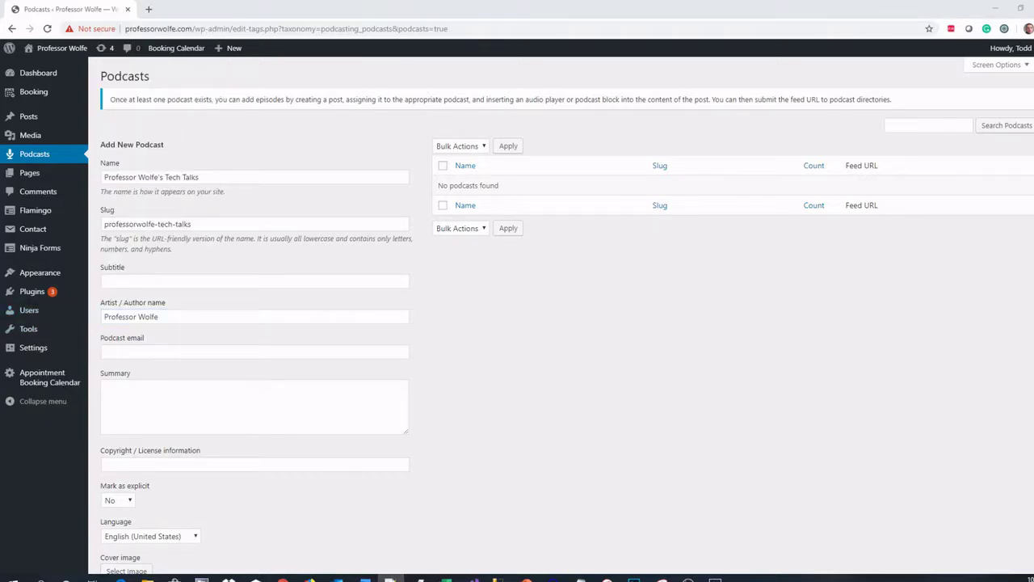
left_click(131, 352)
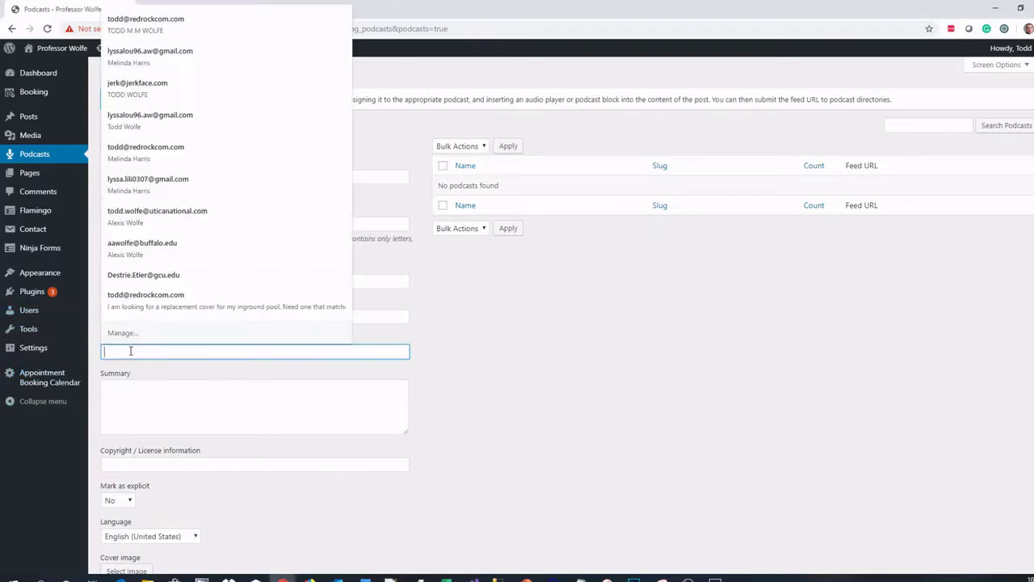
key("ctrl+v")
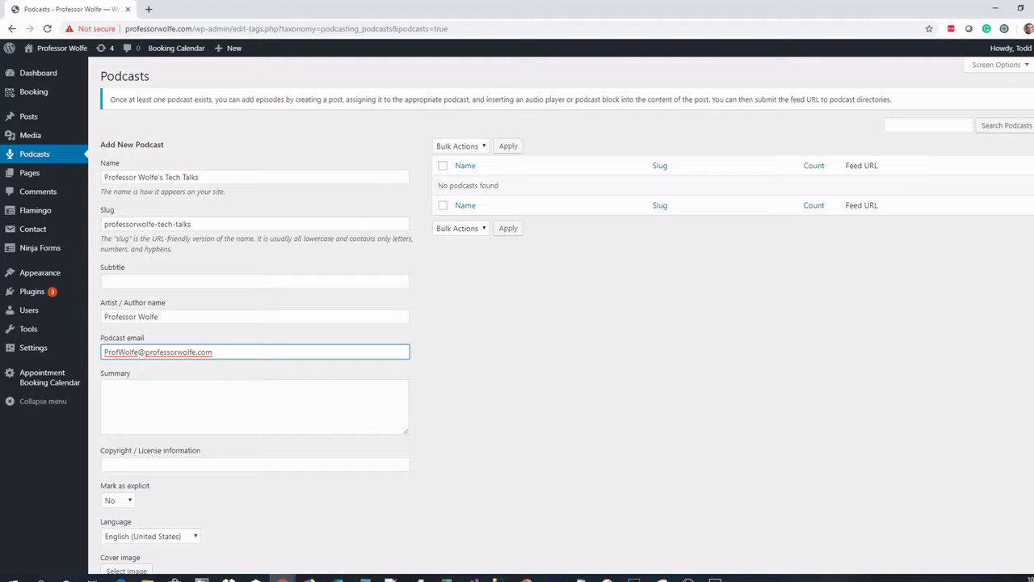
key("alt+Tab")
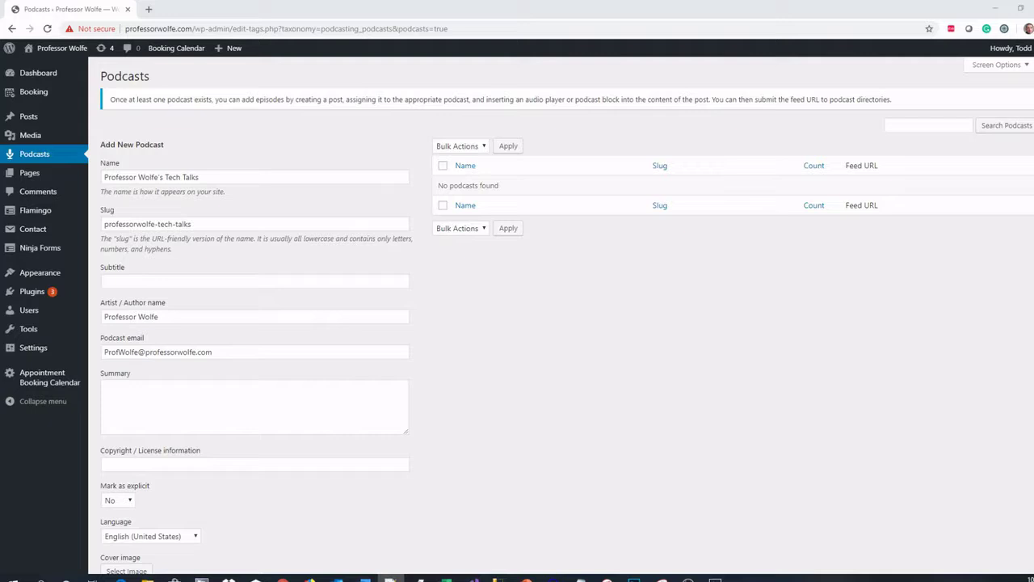
key("alt+Tab")
- Paste the prepared summary paragraph into the Summary field
left_click(177, 393)
type("With over 20 years of experience working across multiple industries Professor Wolfe looks to share his knowledge of technology with others. Subscribe and be ready to listen to short podcasts related to industry trends, new technology, product reviews, tutorials and tips to improve your everyday lives using technology. Special guests from a variety of areas related to technology are likely to drop in from time to time.")
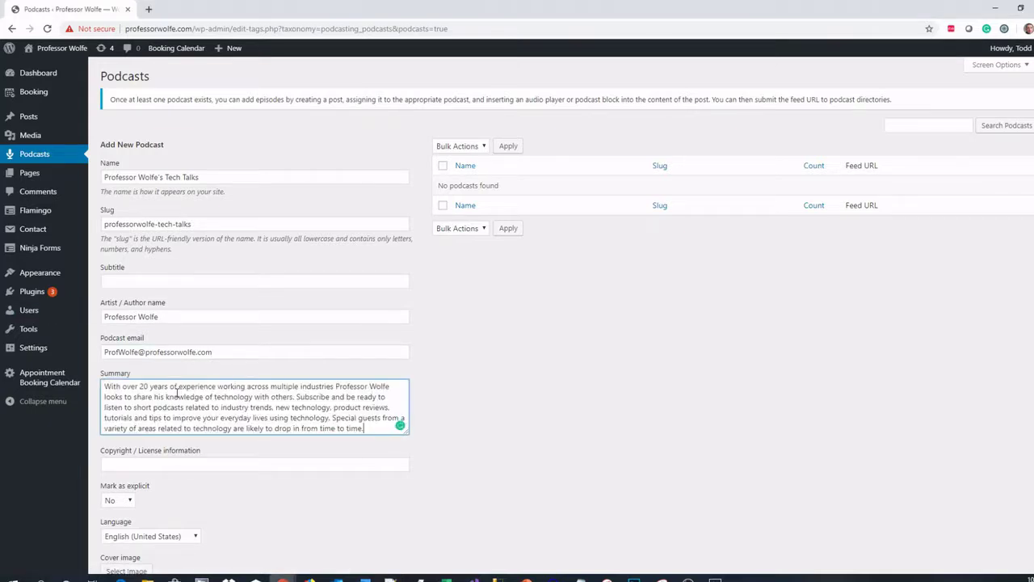
scroll(455, 418, "down", 1)
- Enter a copyright line of 2019 followed by the author's name
left_click(237, 409)
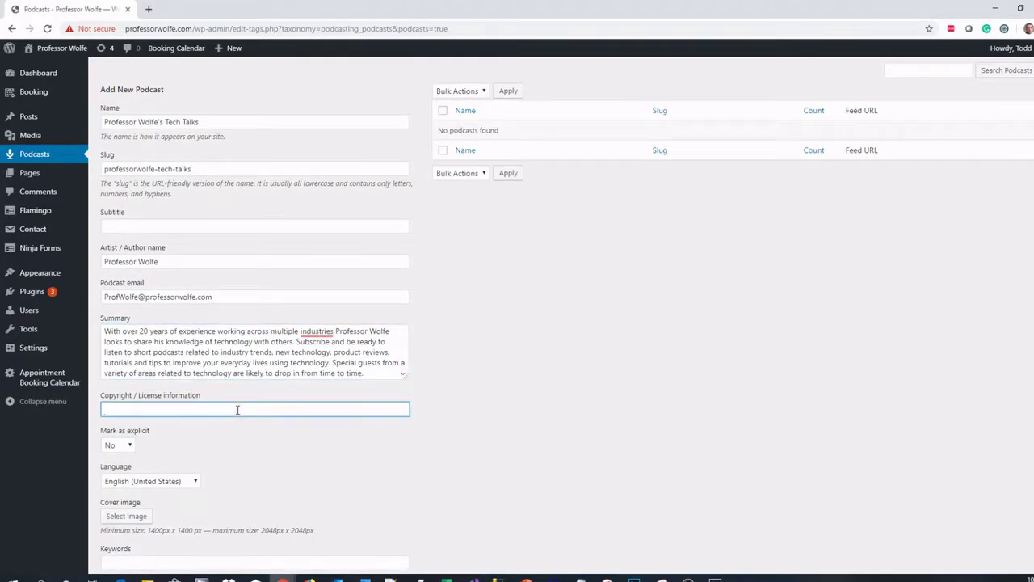
type("2019 Profeessor Wolfe")
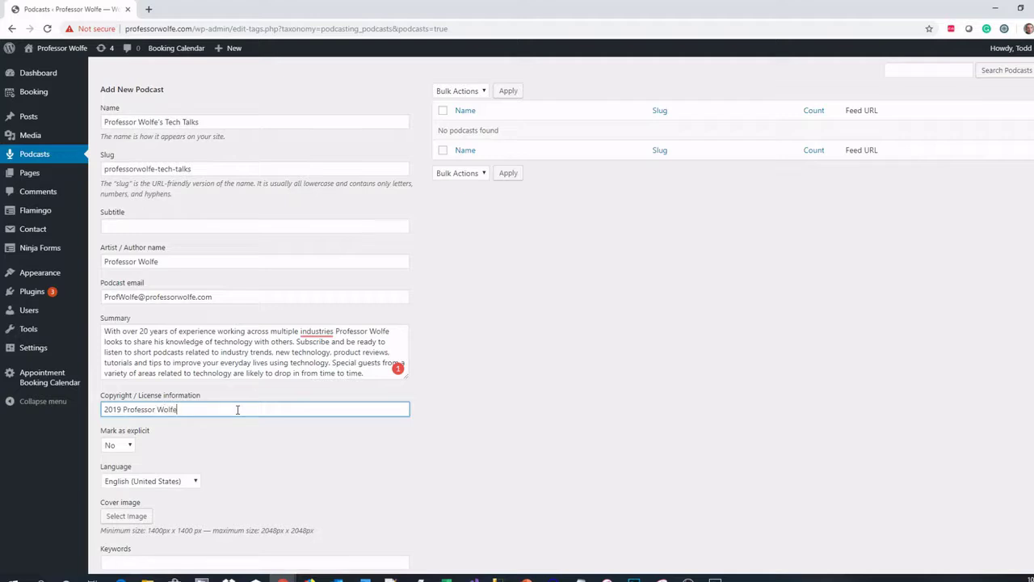
scroll(238, 410, "down", 2)
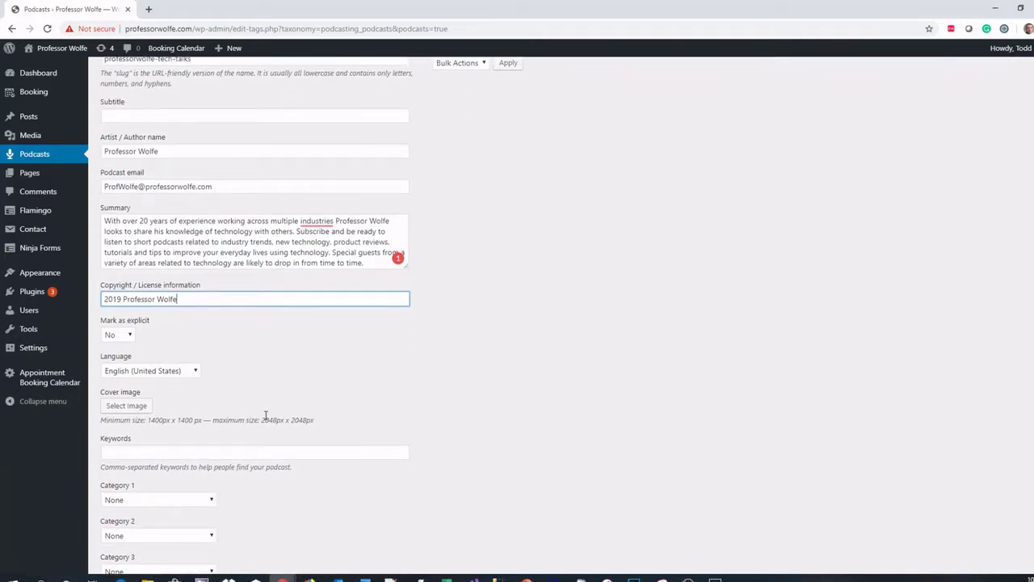
scroll(315, 370, "down", 1)
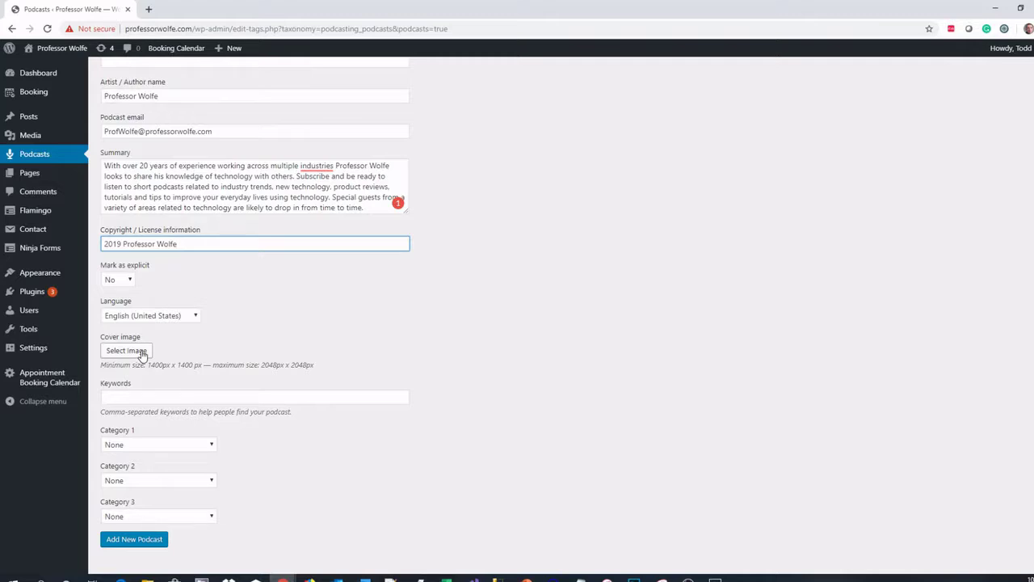
- Select ProfessorWolfeCover.jpg (1400×1400) in the media library as the cover
left_click(142, 353)
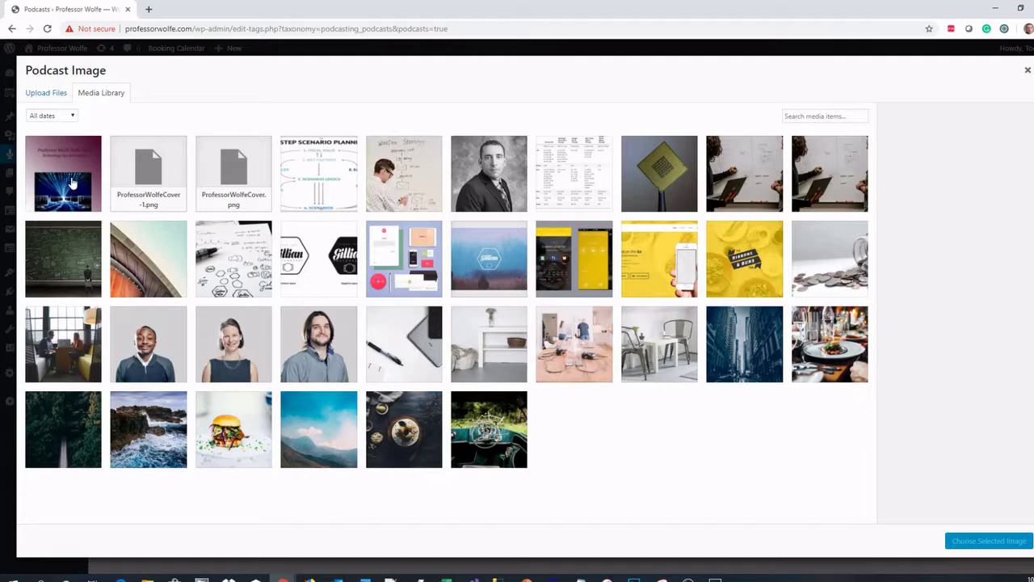
left_click(73, 184)
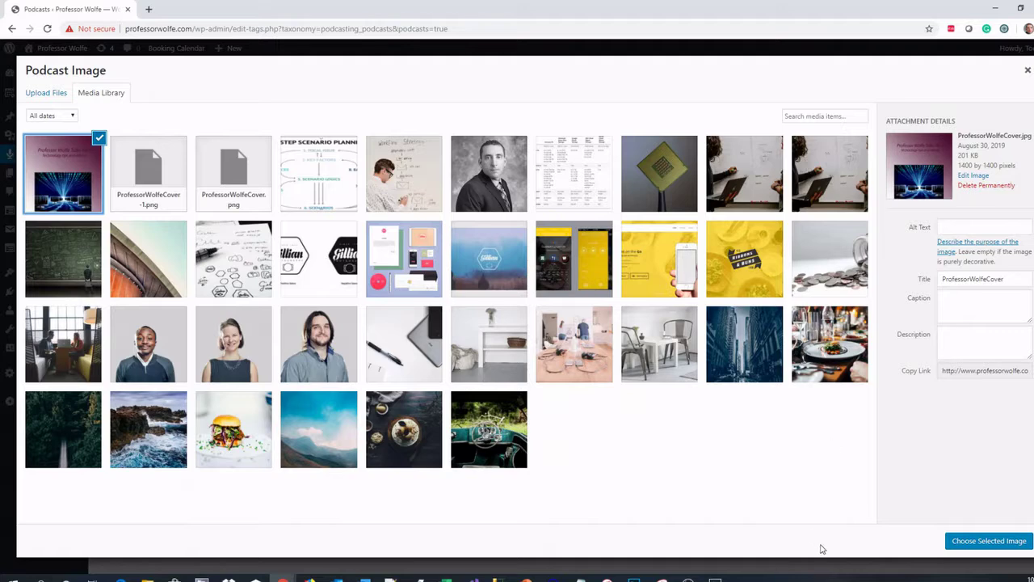
- Attach the chosen cover image and paste the comma-separated keyword list
left_click(975, 550)
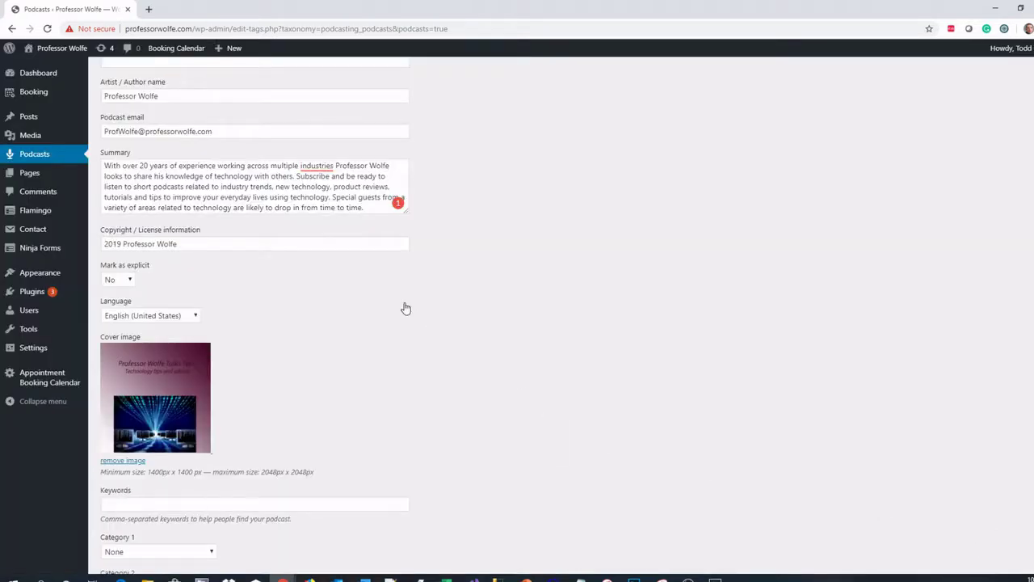
scroll(320, 369, "down", 3)
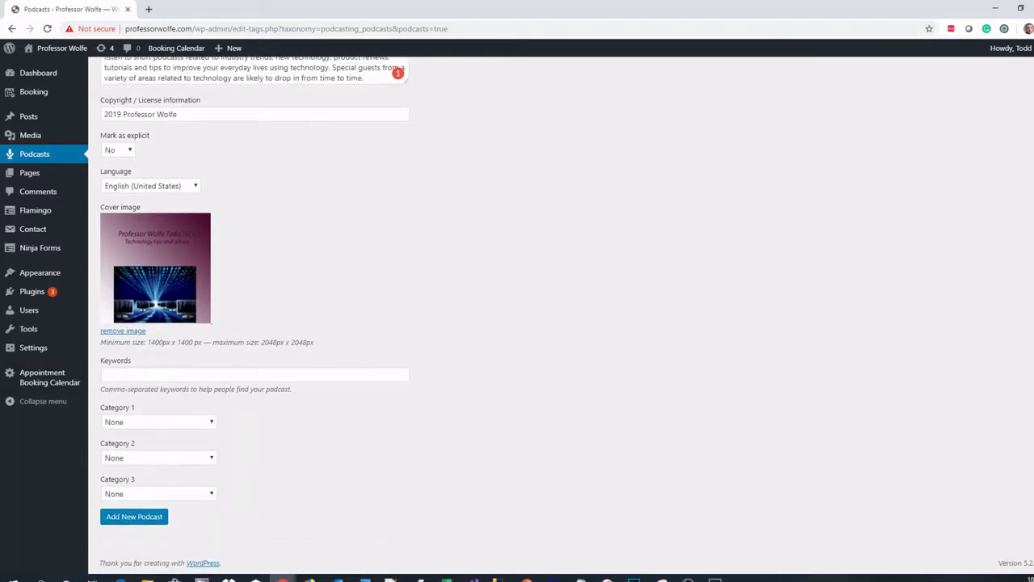
key("alt+Tab")
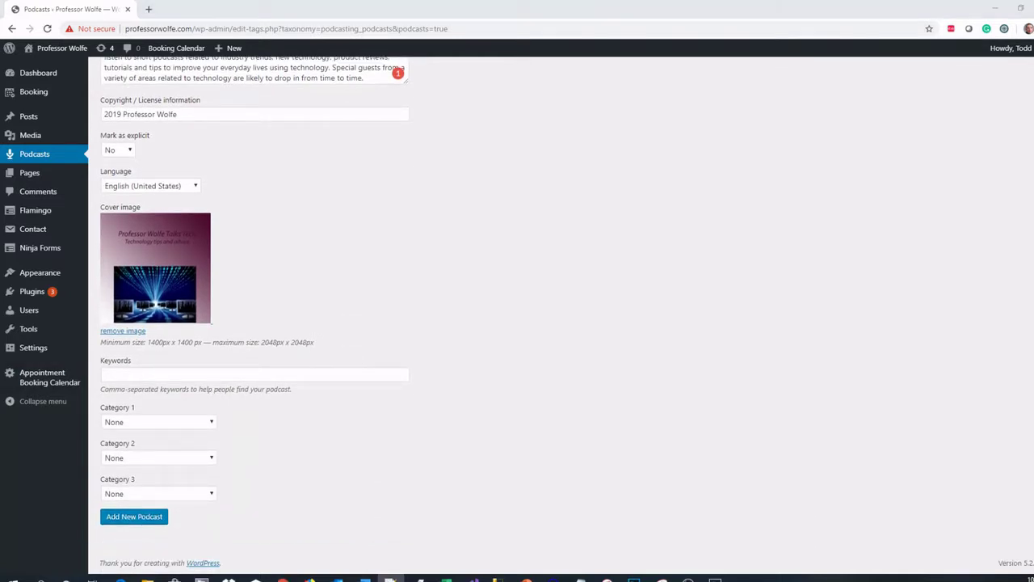
left_click(180, 375)
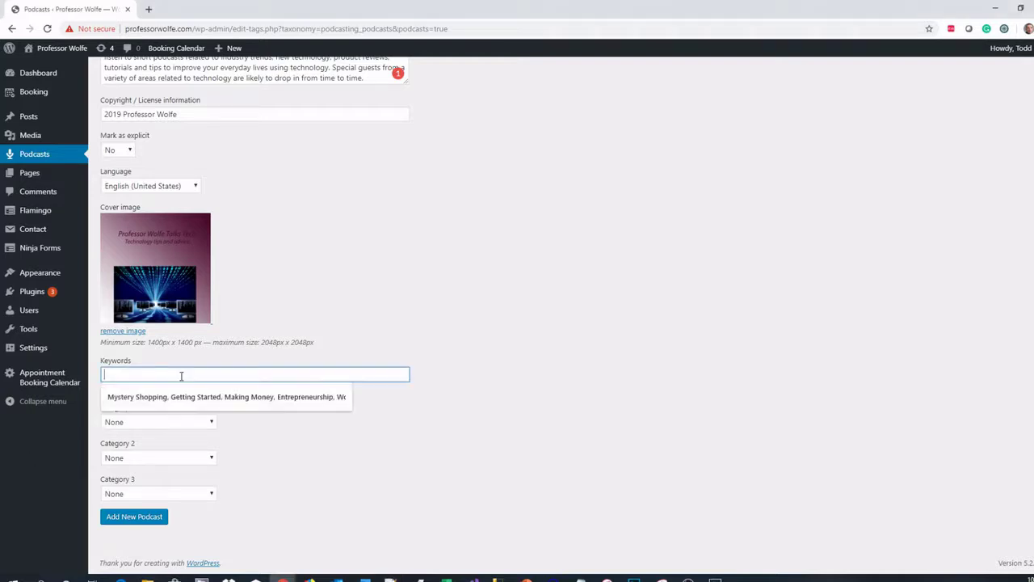
key("ctrl+v")
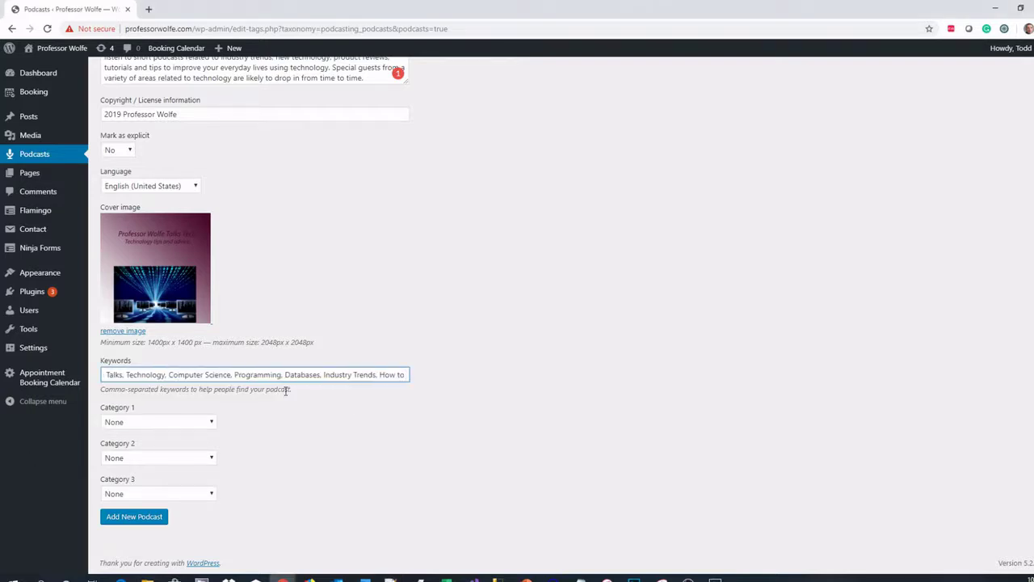
- Set categories 1–3 to Technology, Tech News and Software How-To
left_click(187, 421)
scroll(170, 372, "down", 15)
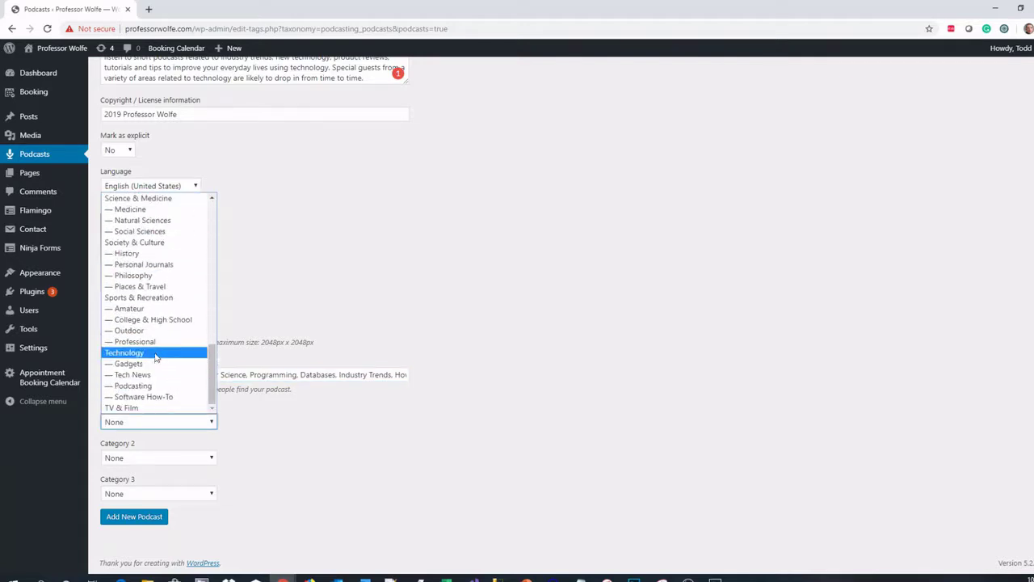
left_click(161, 353)
left_click(152, 458)
scroll(139, 420, "down", 10)
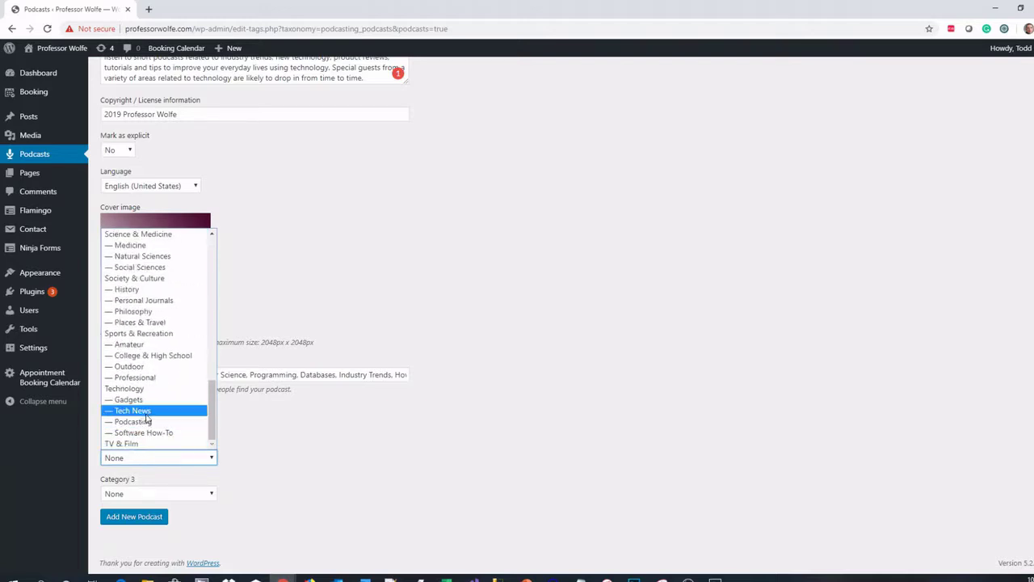
left_click(138, 412)
left_click(129, 493)
scroll(139, 404, "down", 10)
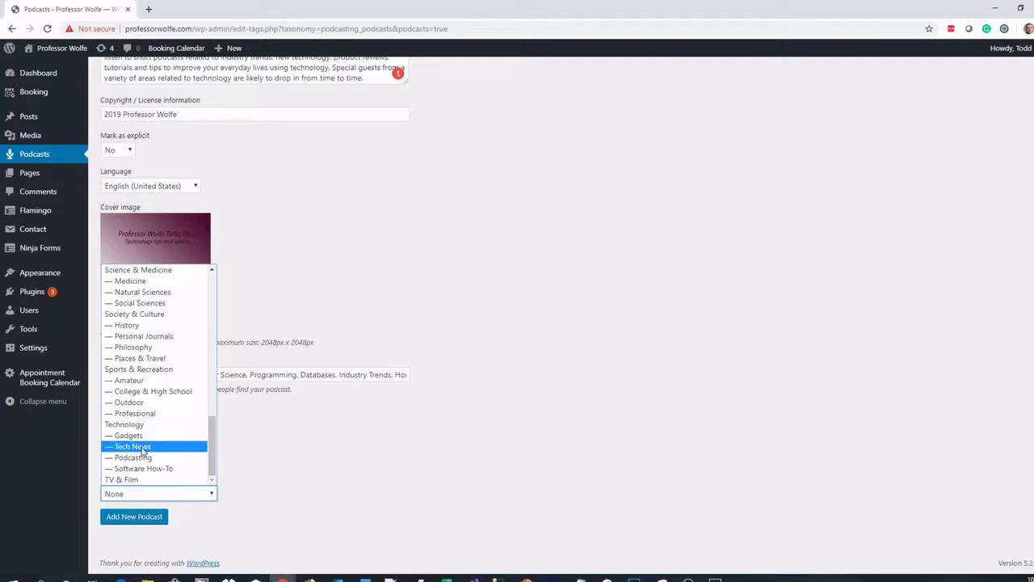
left_click(152, 468)
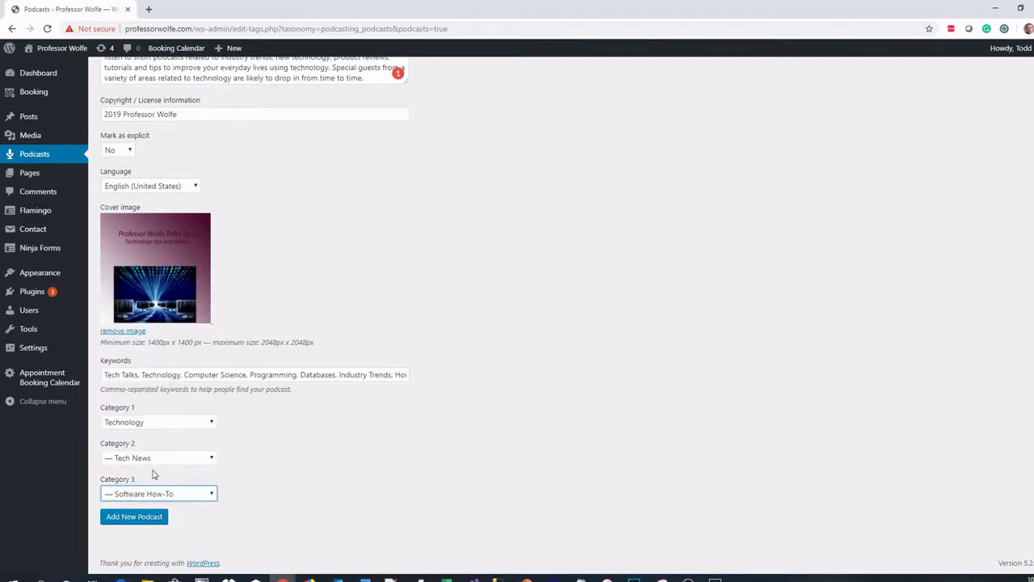
- Add Professor Wolfe's Tech Talks podcast, then highlight its feed URL in the list
left_click(149, 517)
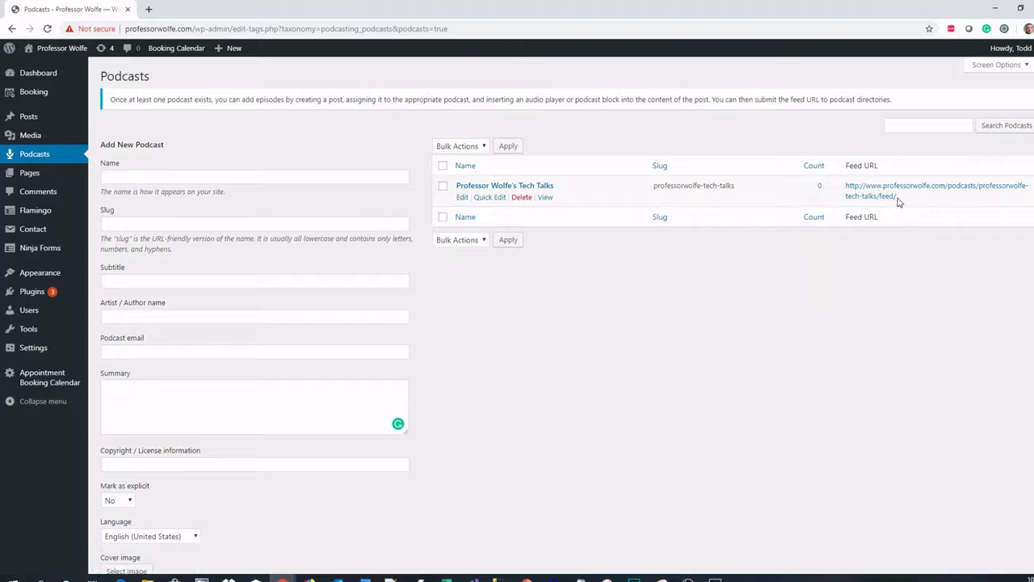
left_click_drag(899, 202, 847, 186)
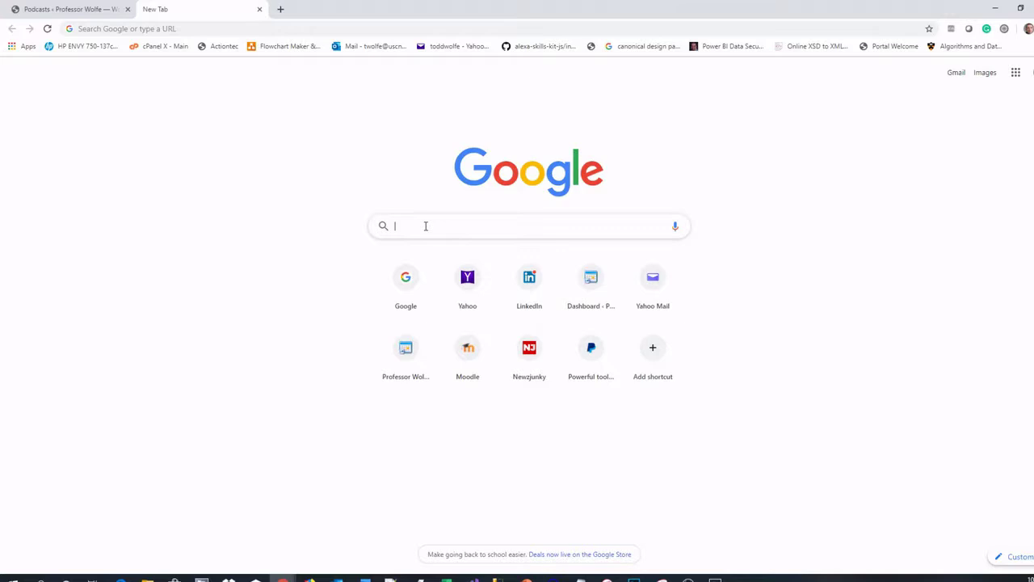
- Search Google for 'podcast feed verification' in the new tab
type("podcast")
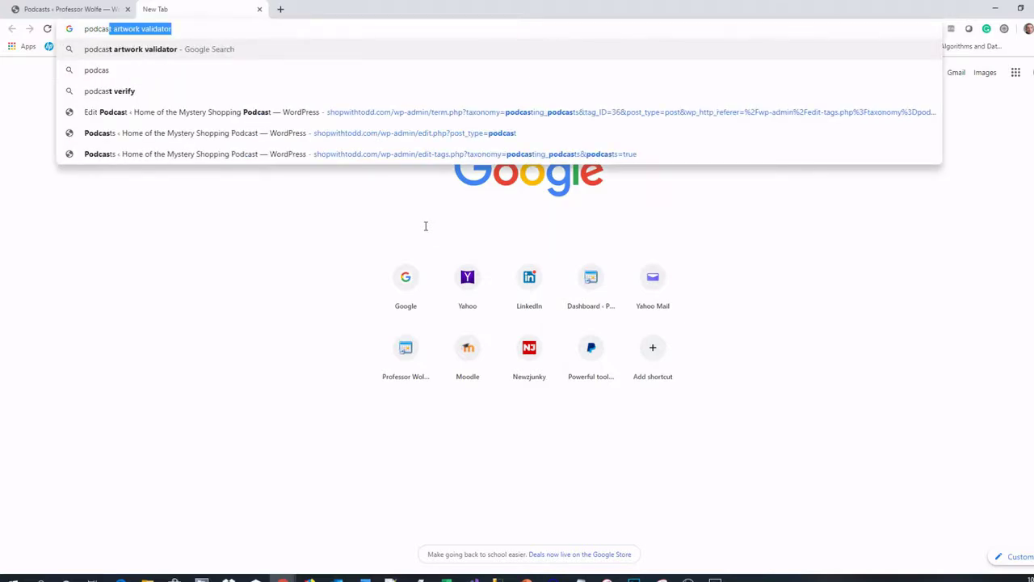
key("Delete")
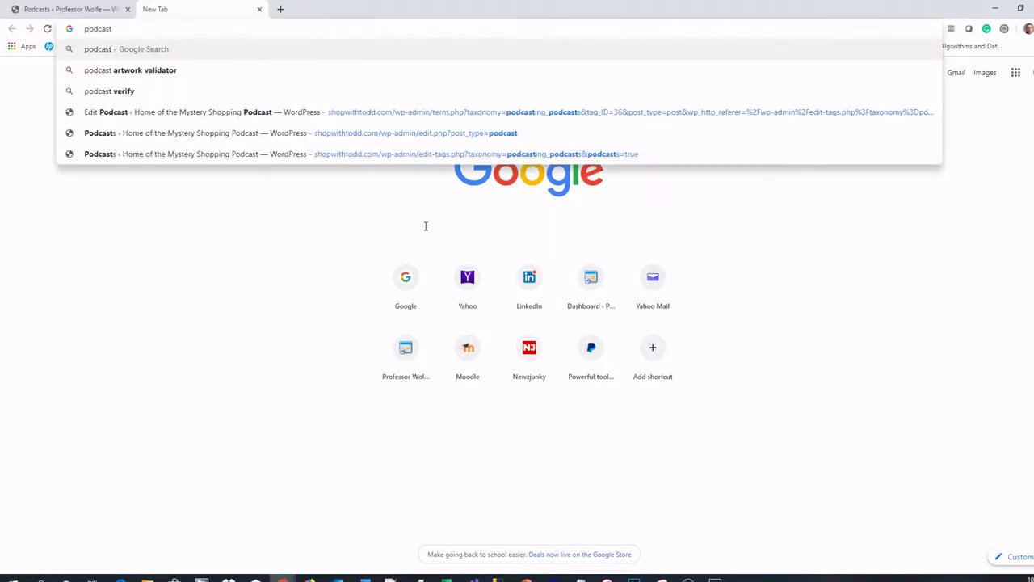
key("Down")
key("Down")
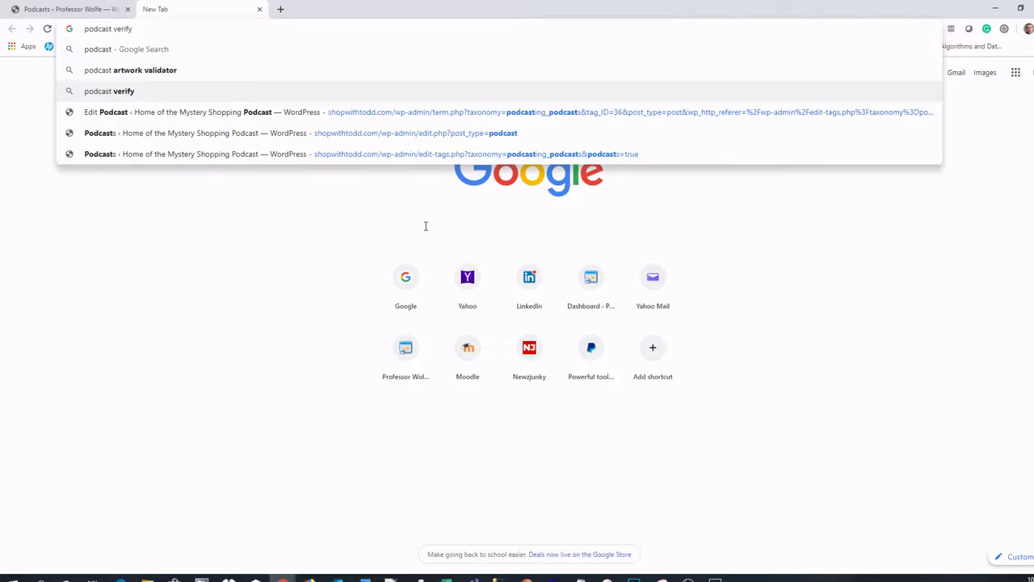
key("BackSpace")
key("BackSpace")
key("BackSpace")
key("BackSpace")
key("BackSpace")
key("BackSpace")
type("feed")
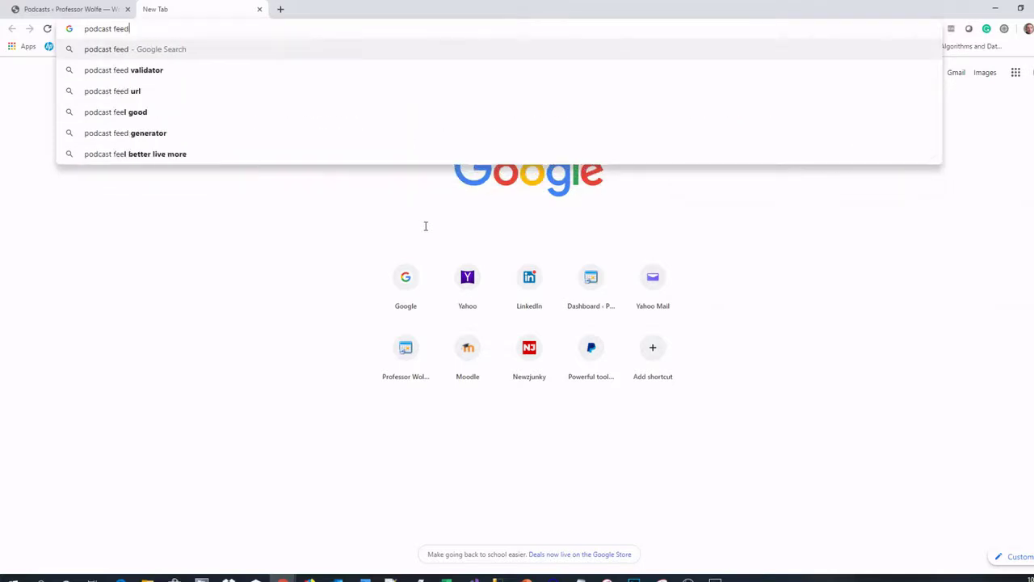
type(" verification")
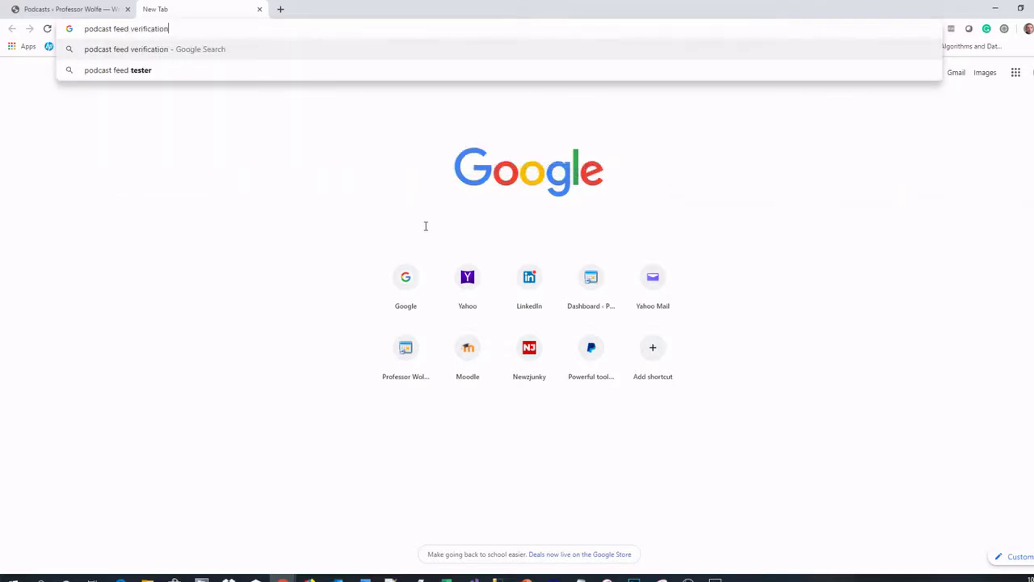
key("Return")
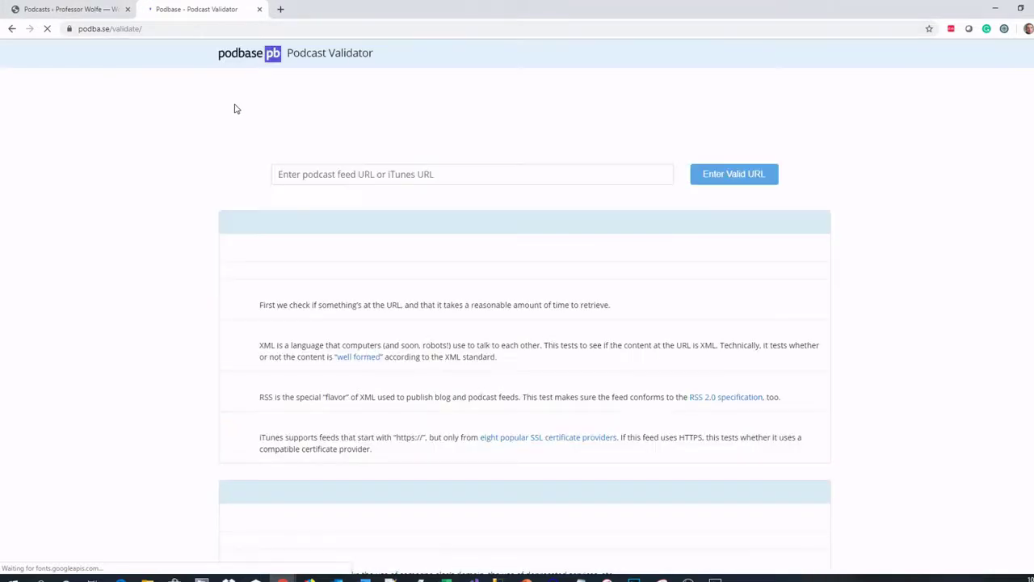
- Copy the Tech Talks feed URL from the WordPress podcasts list into Podbase's URL field
left_click(97, 9)
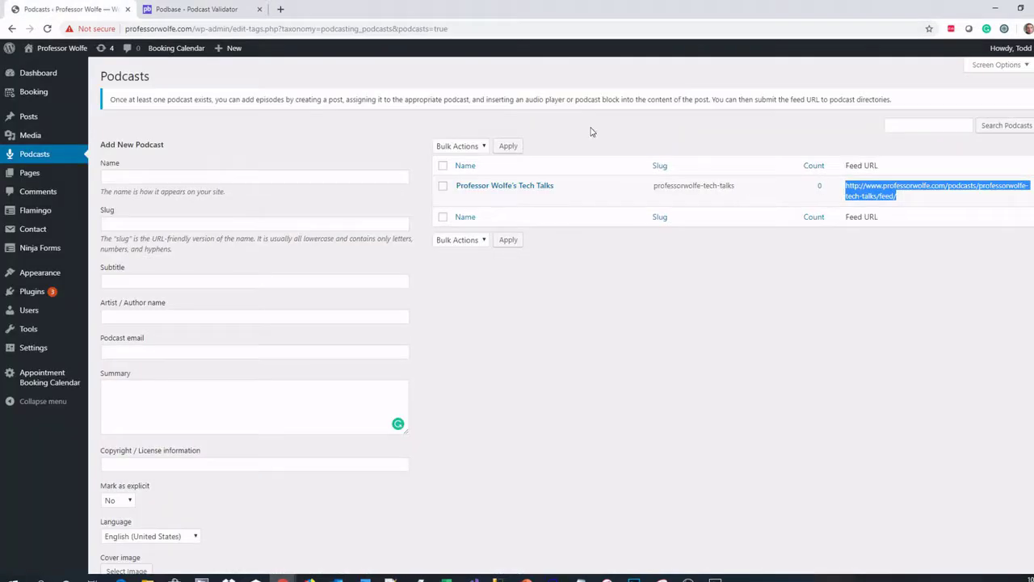
right_click(892, 198)
left_click(905, 273)
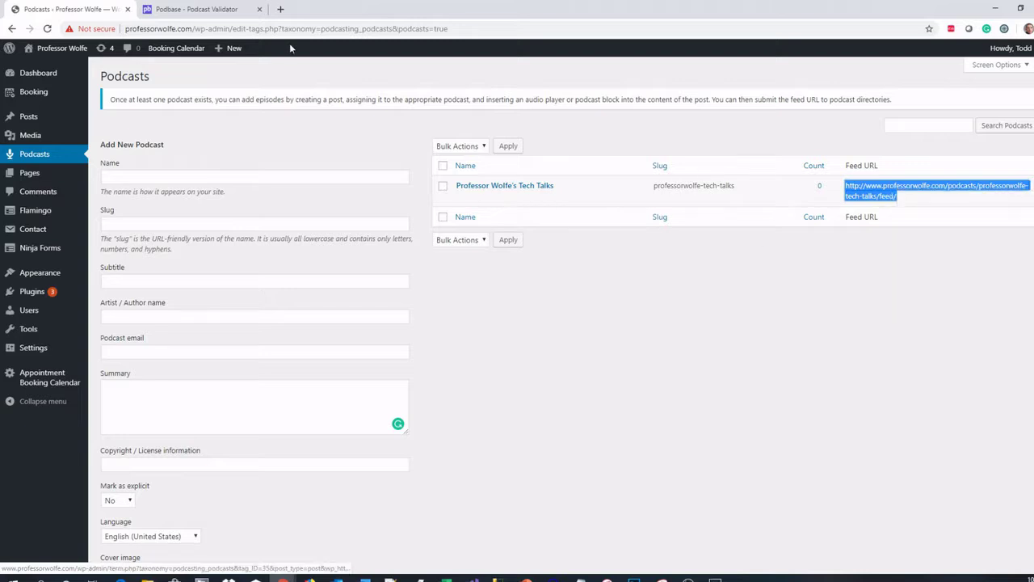
left_click(202, 8)
left_click(394, 176)
key("ctrl+v")
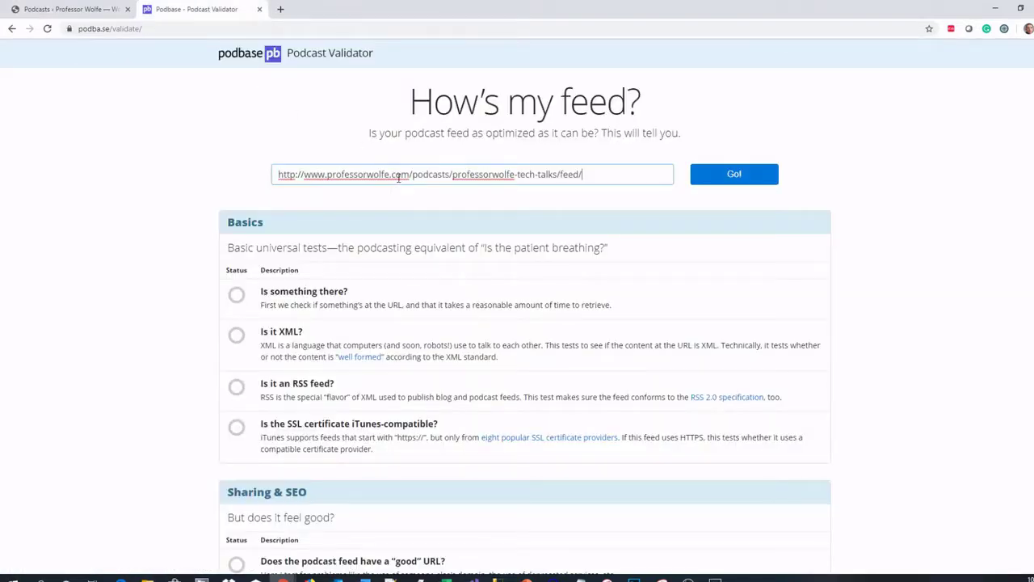
- Validate the feed and review the Basics, Sharing & SEO and iTunes checks; only byte-range support warns
left_click(743, 173)
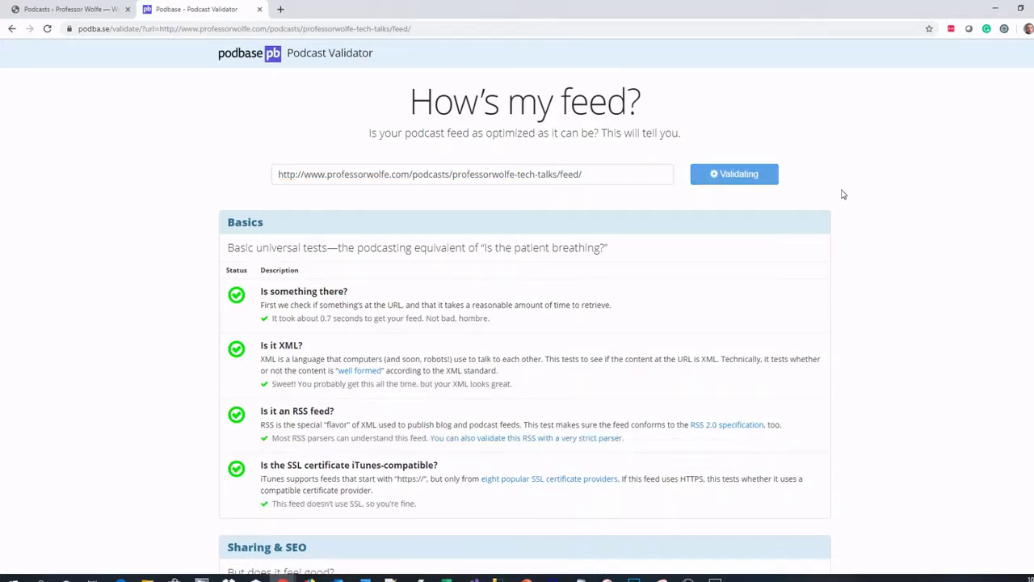
scroll(842, 194, "down", 3)
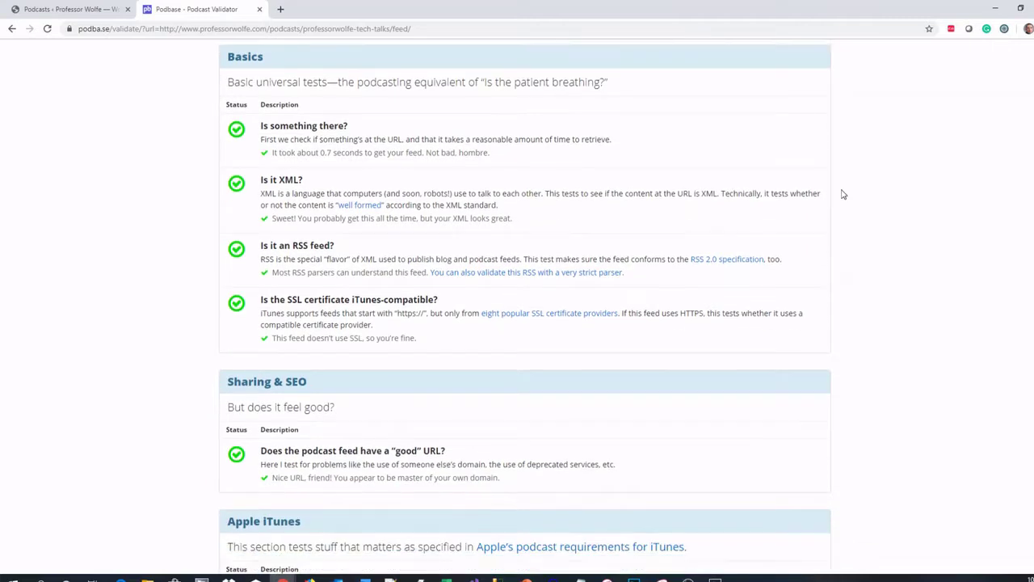
scroll(842, 194, "down", 3)
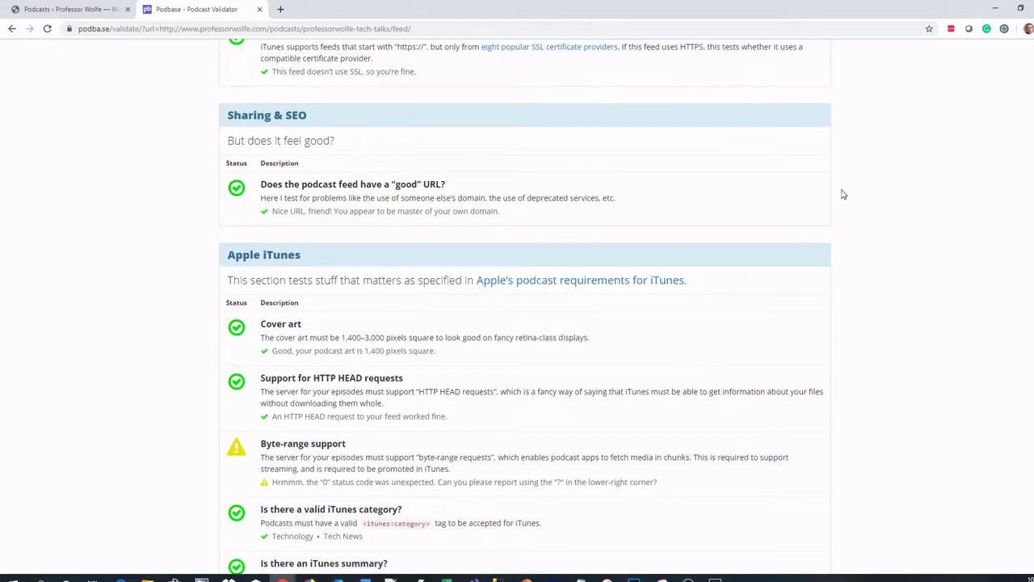
scroll(843, 194, "down", 1)
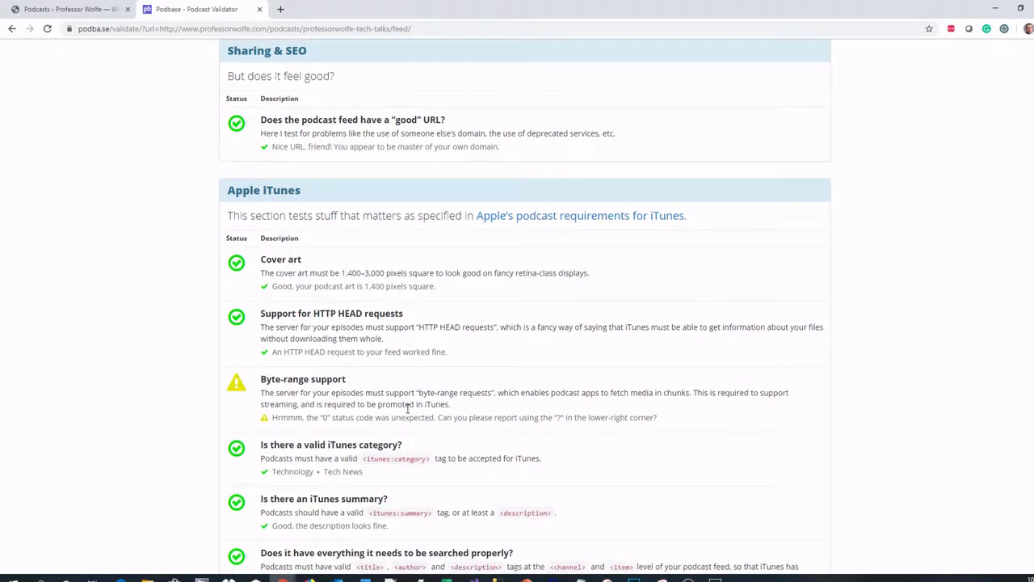
scroll(505, 404, "down", 1)
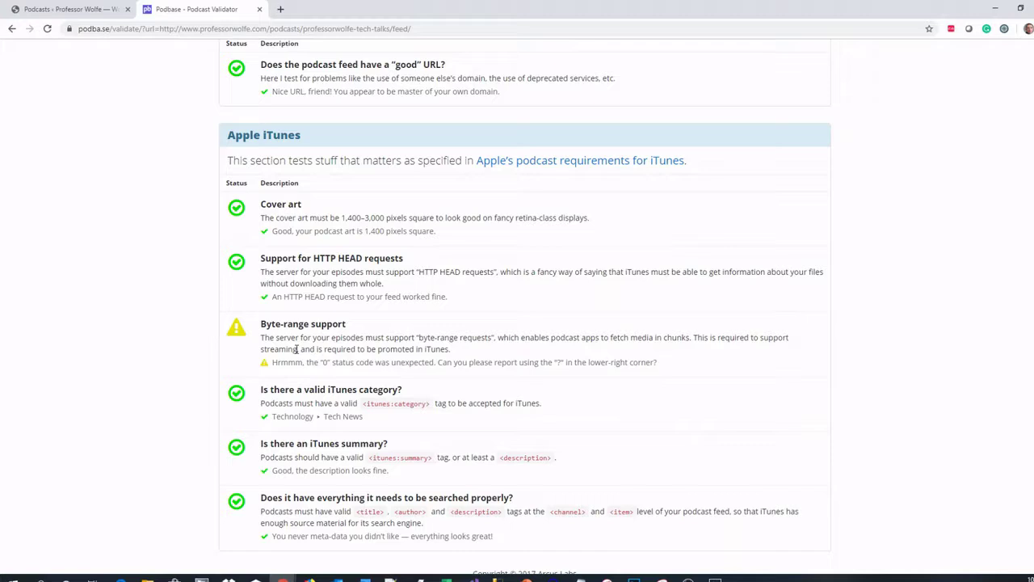
scroll(511, 396, "down", 1)
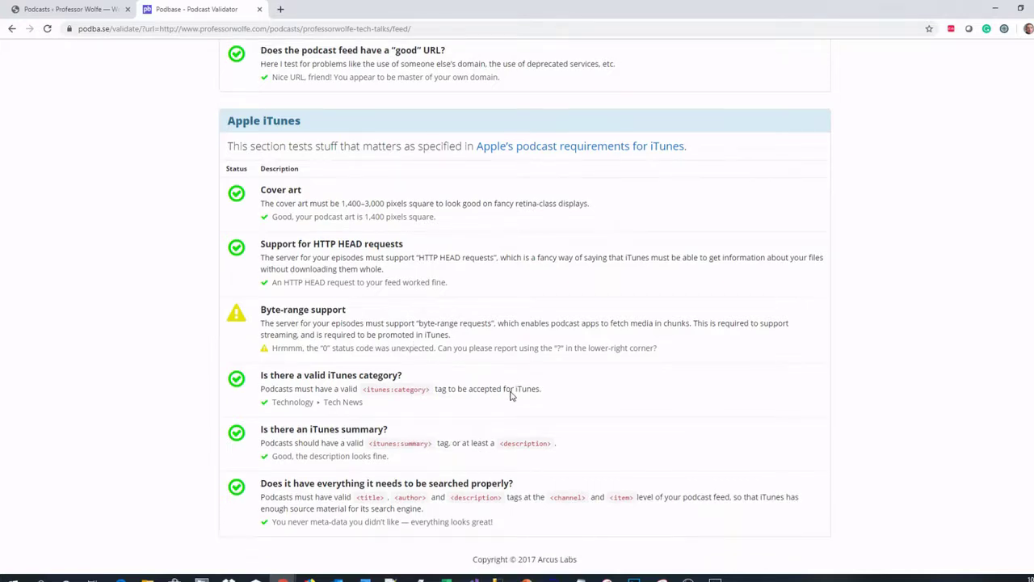
scroll(511, 391, "up", 1)
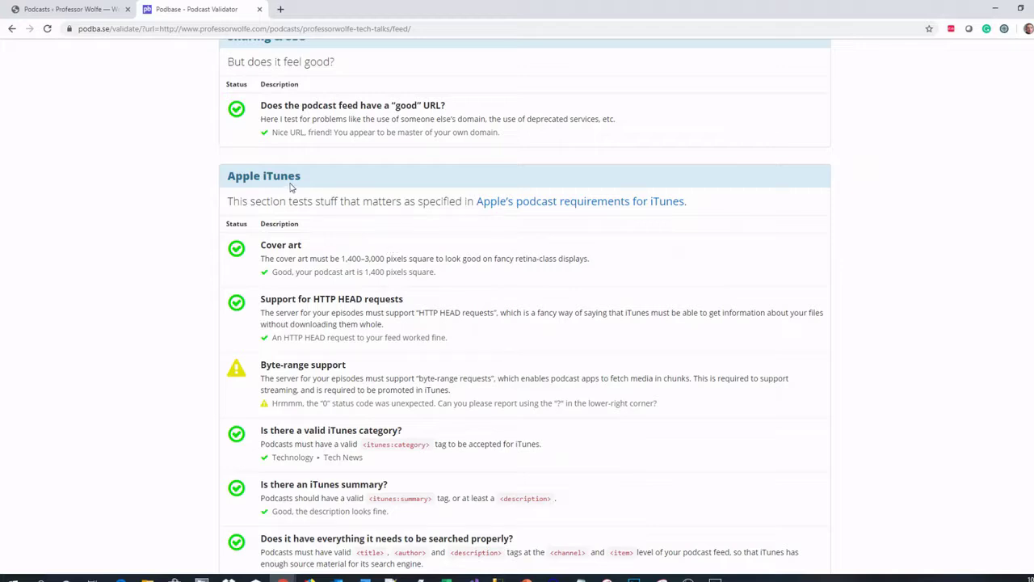
scroll(388, 289, "up", 1)
scroll(389, 289, "up", 4)
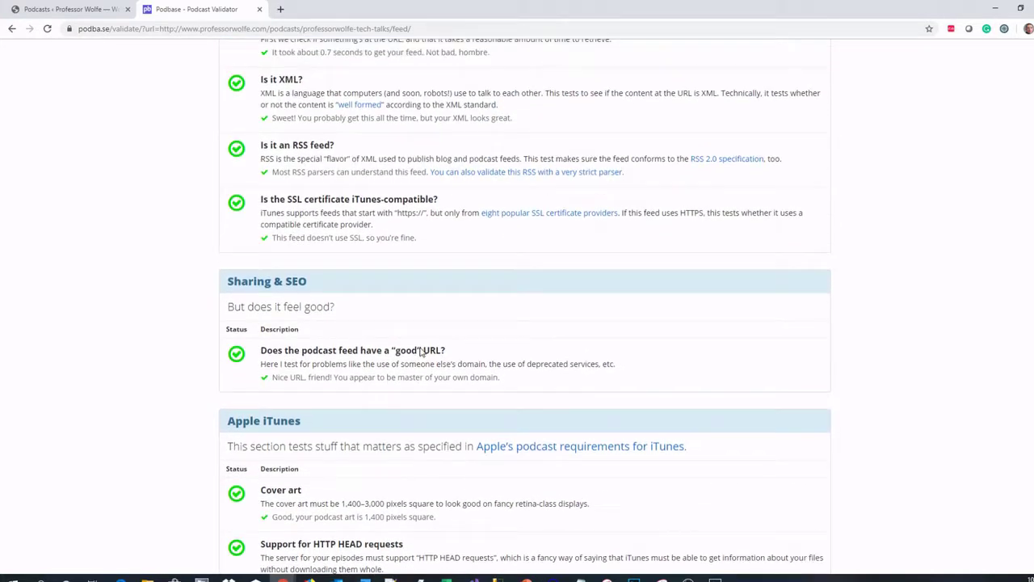
scroll(443, 410, "up", 3)
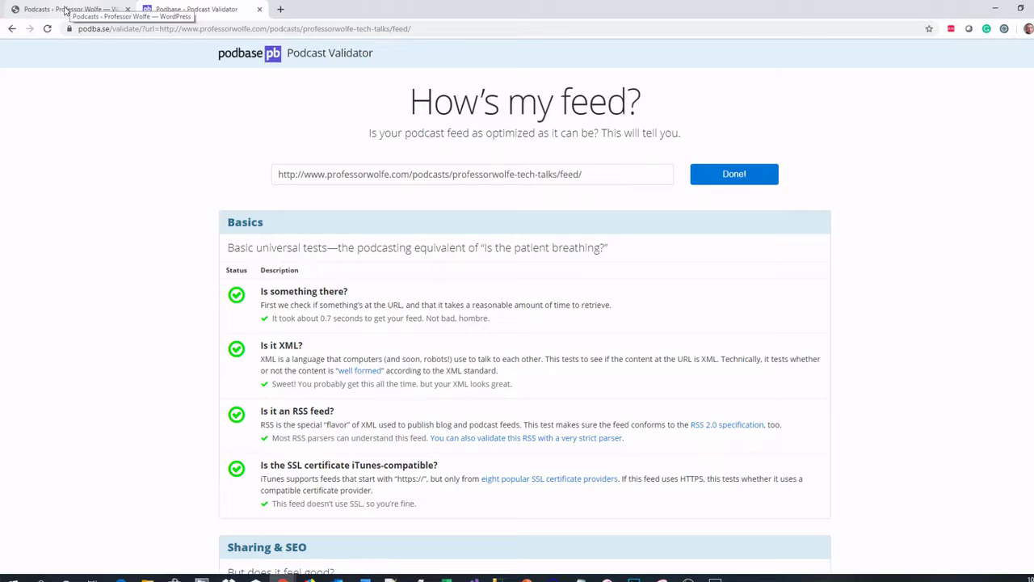
- Start a blank post from Posts > Add New using the standard block editor
left_click(65, 10)
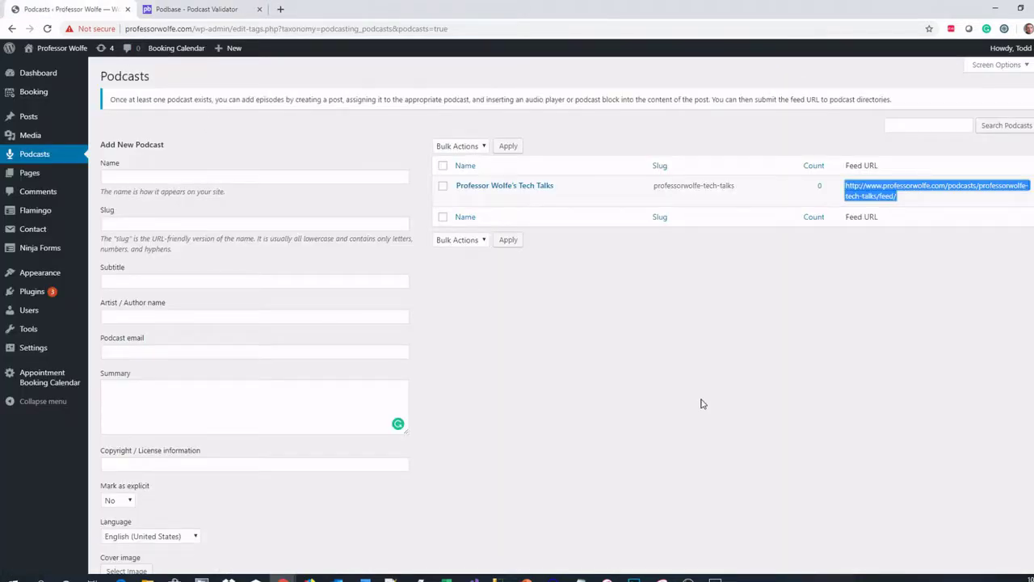
mouse_move(26, 124)
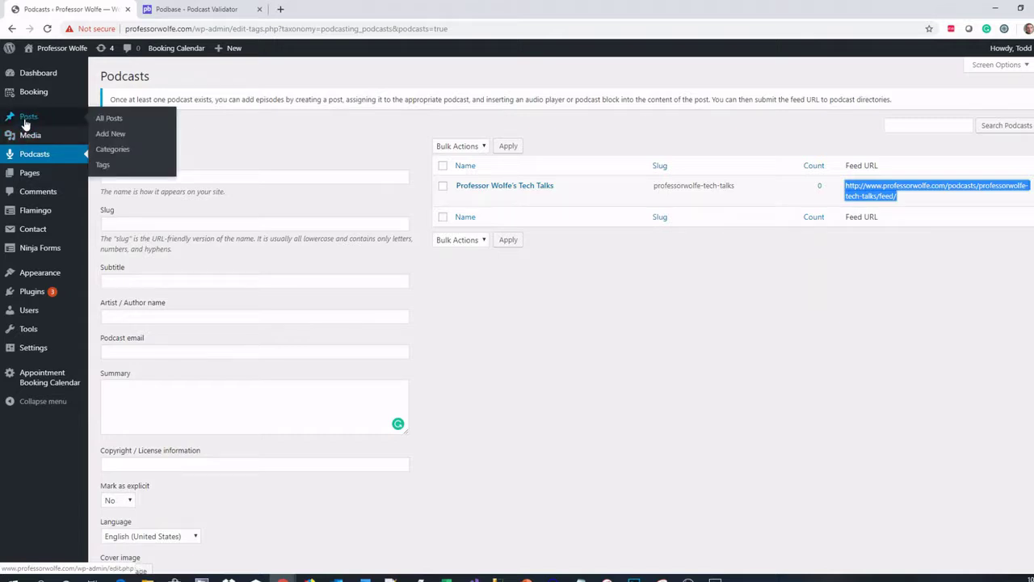
left_click(26, 124)
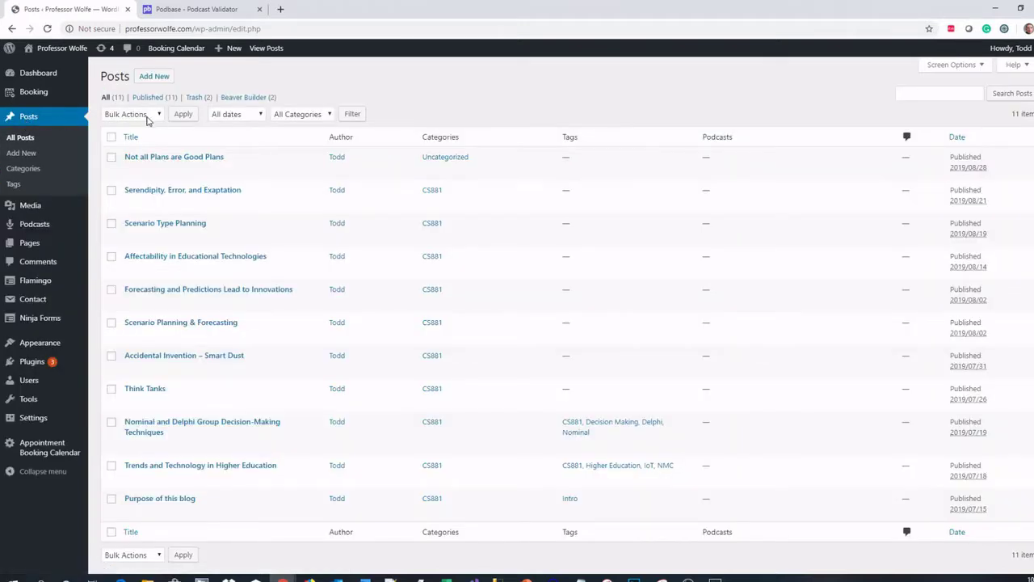
left_click(154, 77)
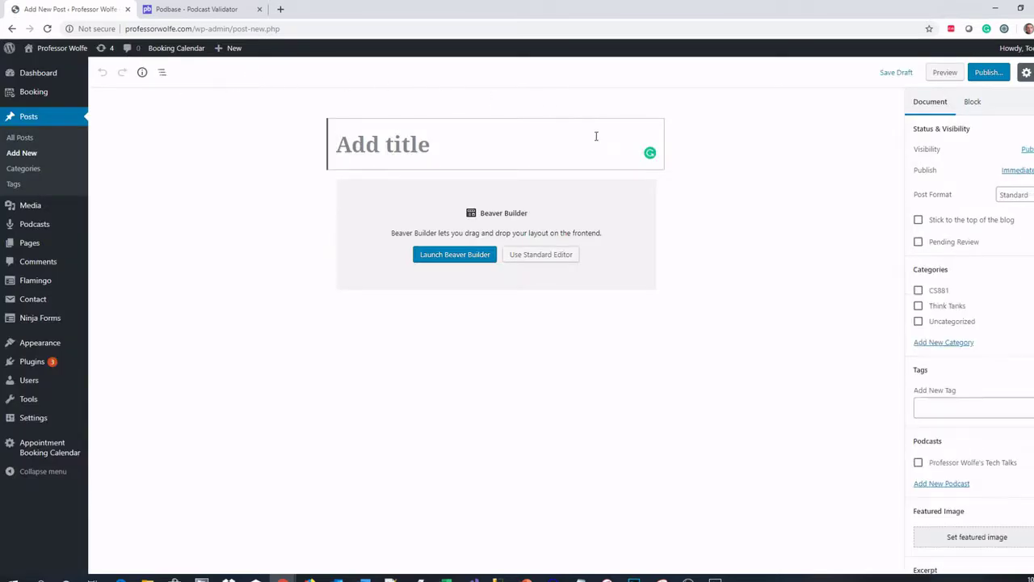
left_click(554, 255)
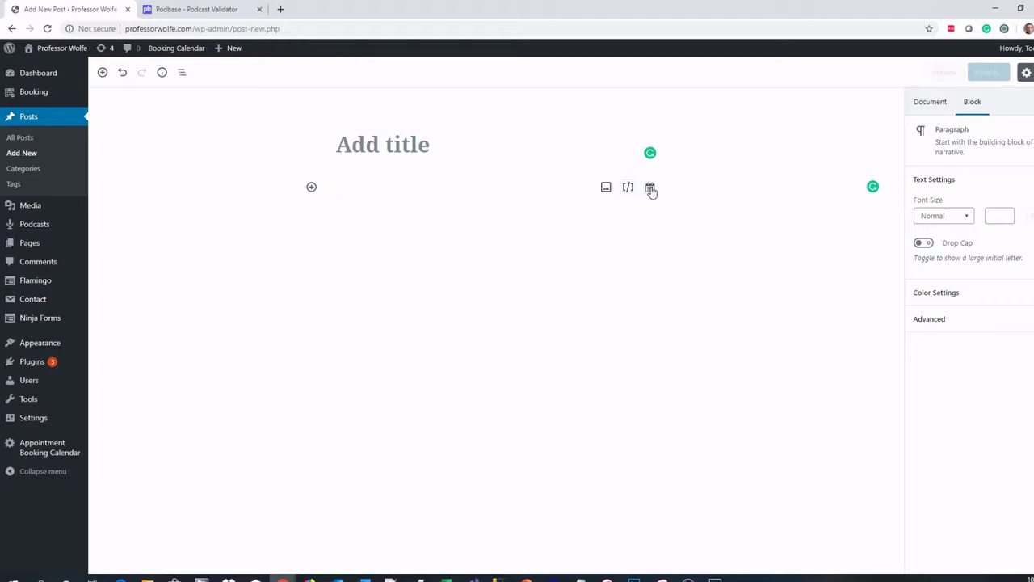
- Insert a Podcast block and upload Joseph McDade-Elevation.mp3, giving a 3:15 audio player
left_click(311, 187)
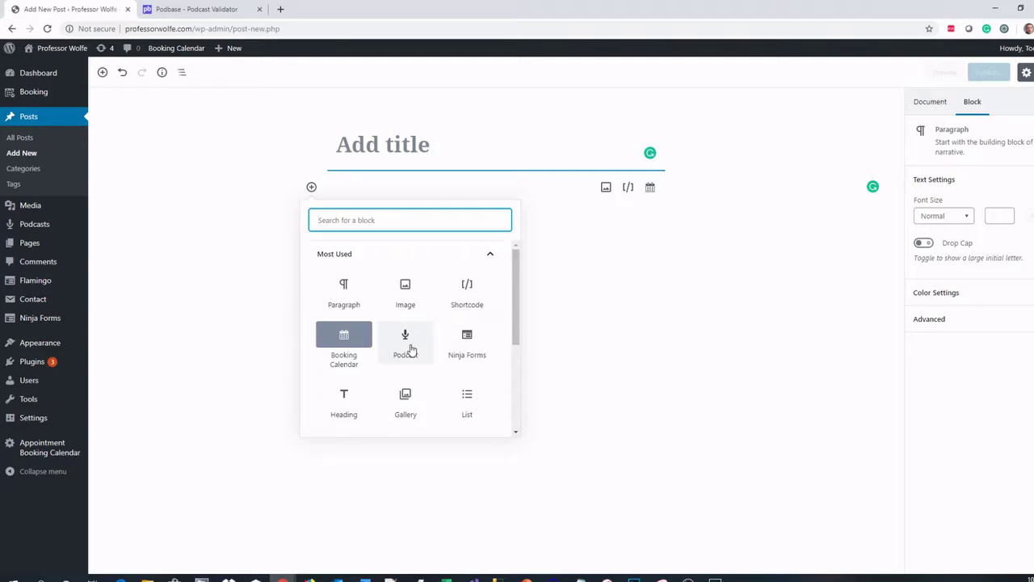
left_click(406, 343)
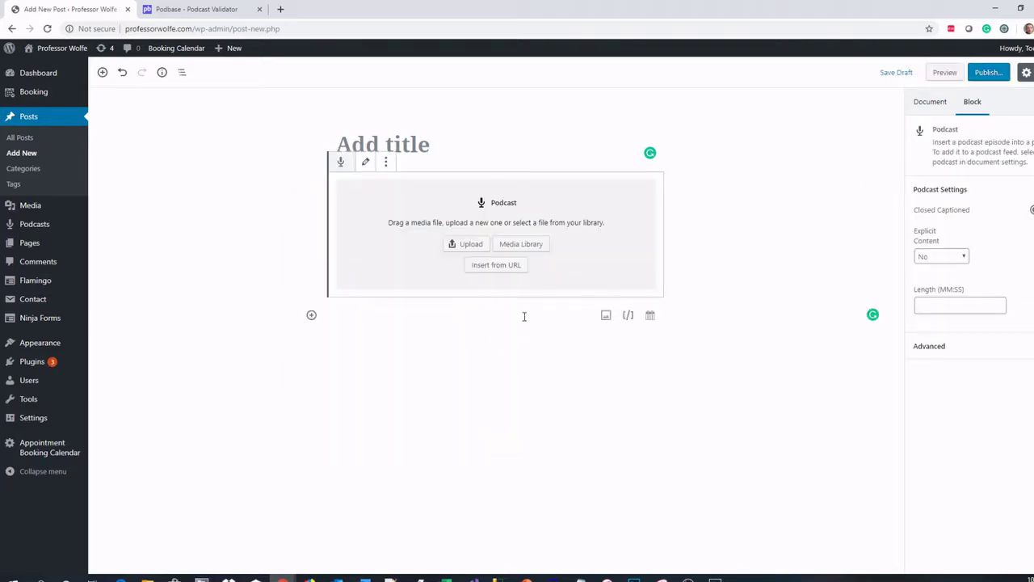
left_click(466, 246)
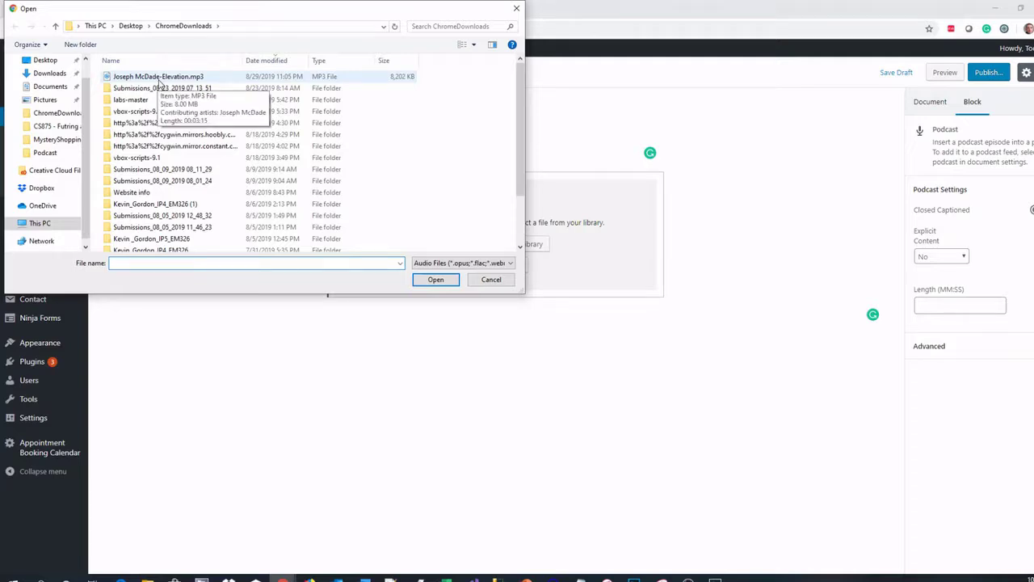
left_click(159, 78)
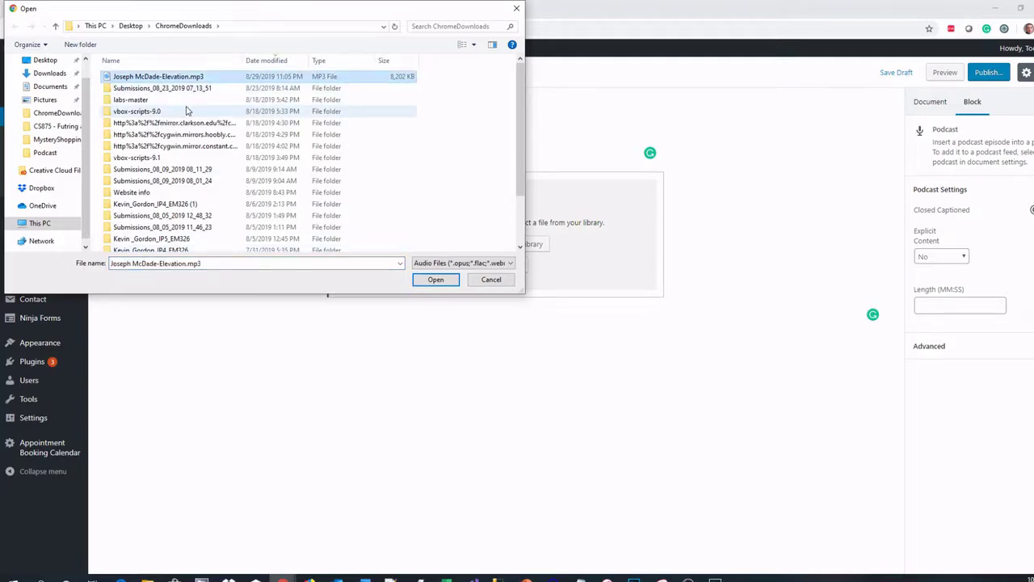
left_click(426, 283)
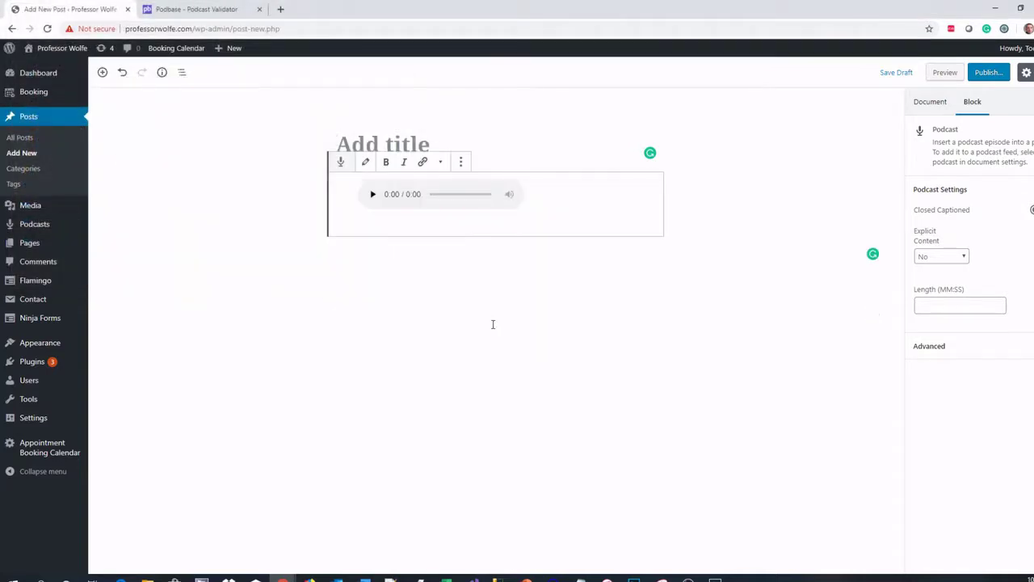
- Title the post 'Professor Wolfe's Intro Podcast', correcting the 'Intor' typo
left_click(416, 138)
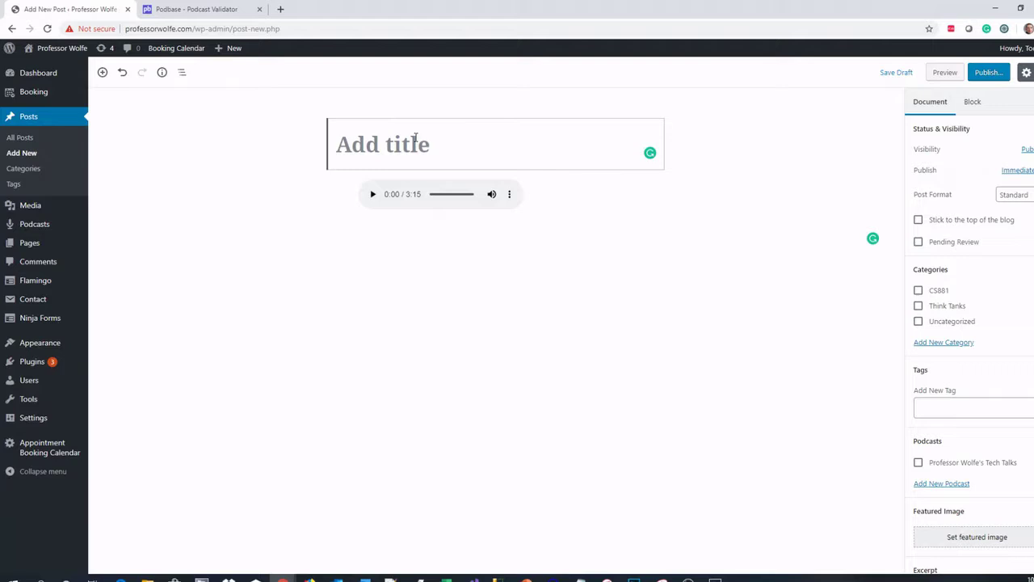
type("Professor W")
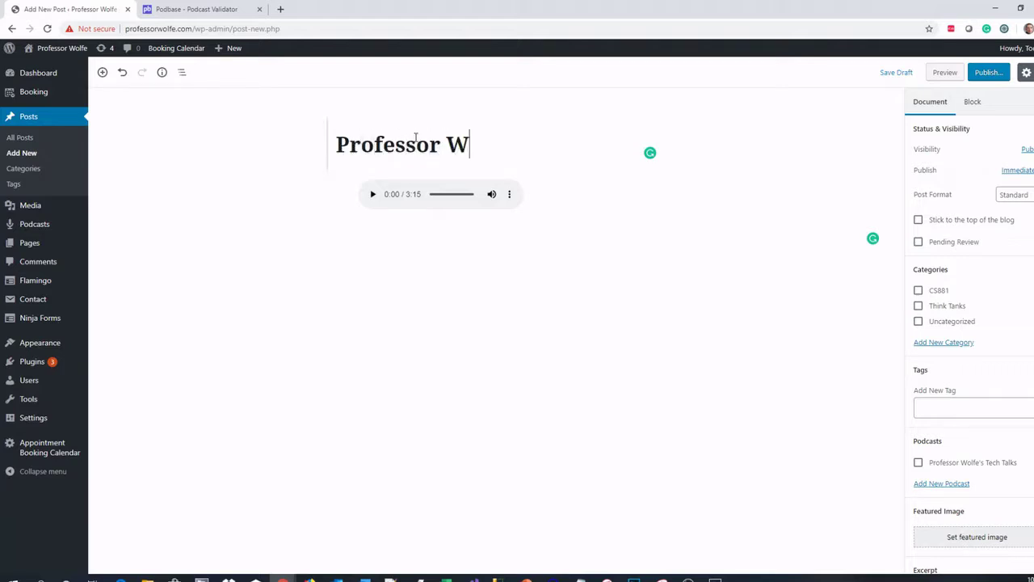
type("olfe's Int")
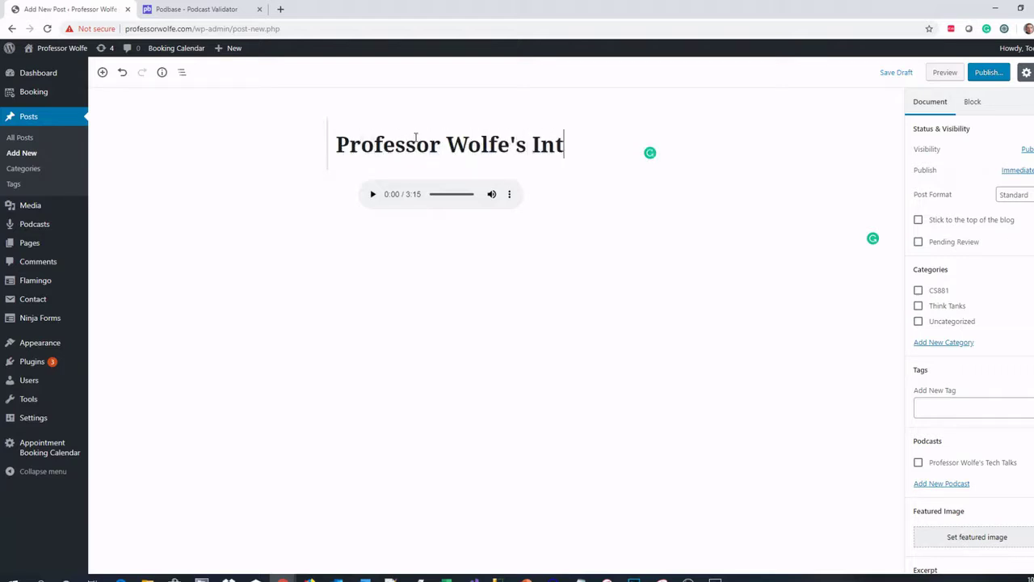
type("or Pod")
key("BackSpace")
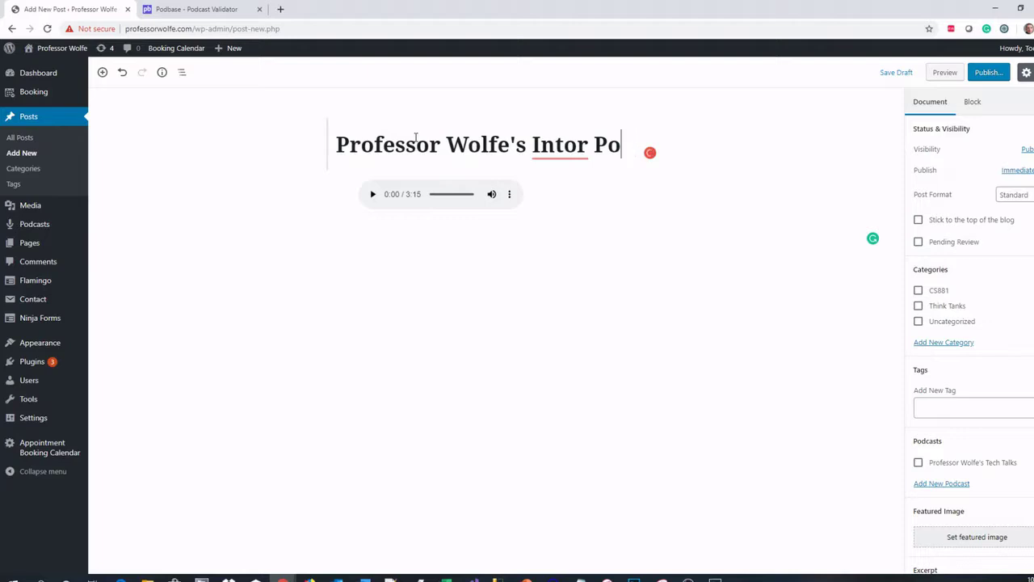
key("BackSpace")
key("BackSpace")
key("BackSpace")
key("BackSpace")
key("BackSpace")
type("ro Podc")
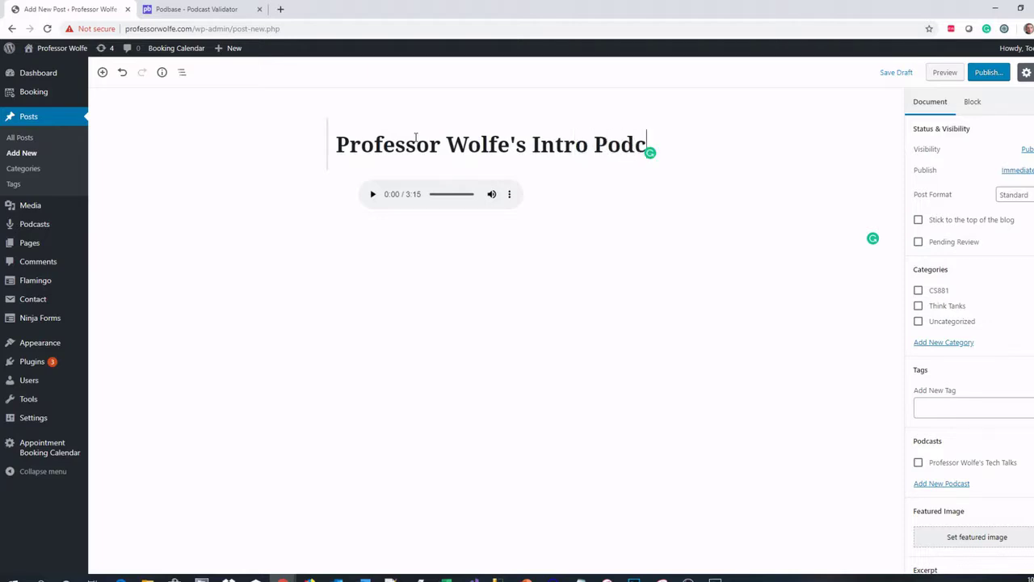
type("ast")
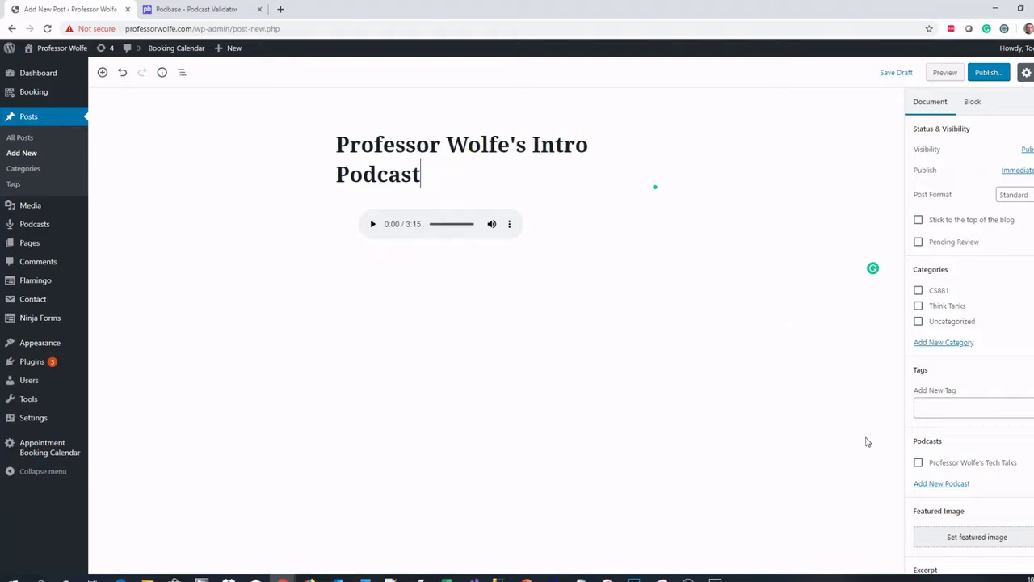
- Assign the post to the Professor Wolfe's Tech Talks podcast
left_click(918, 464)
scroll(969, 348, "down", 3)
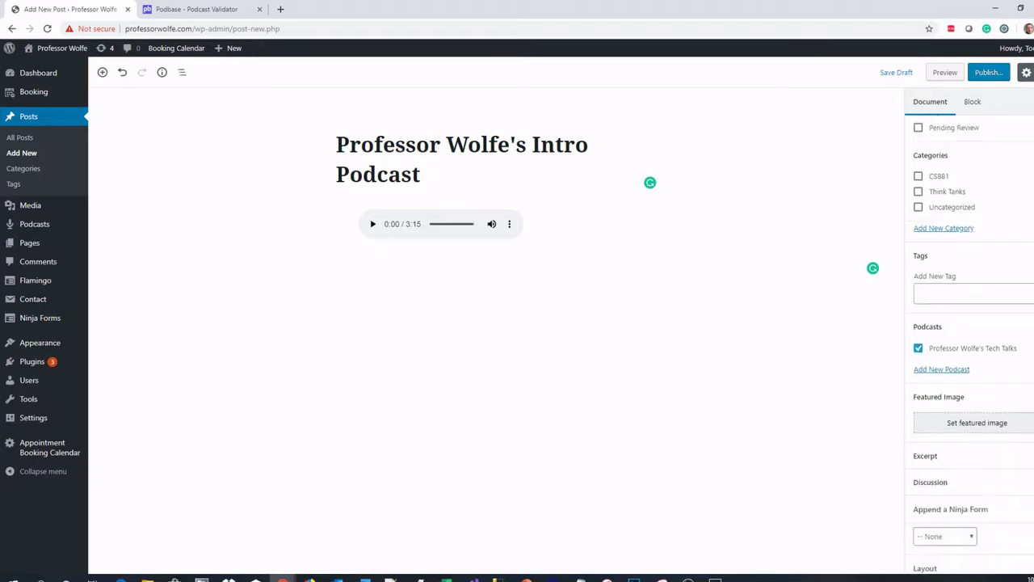
scroll(969, 347, "up", 3)
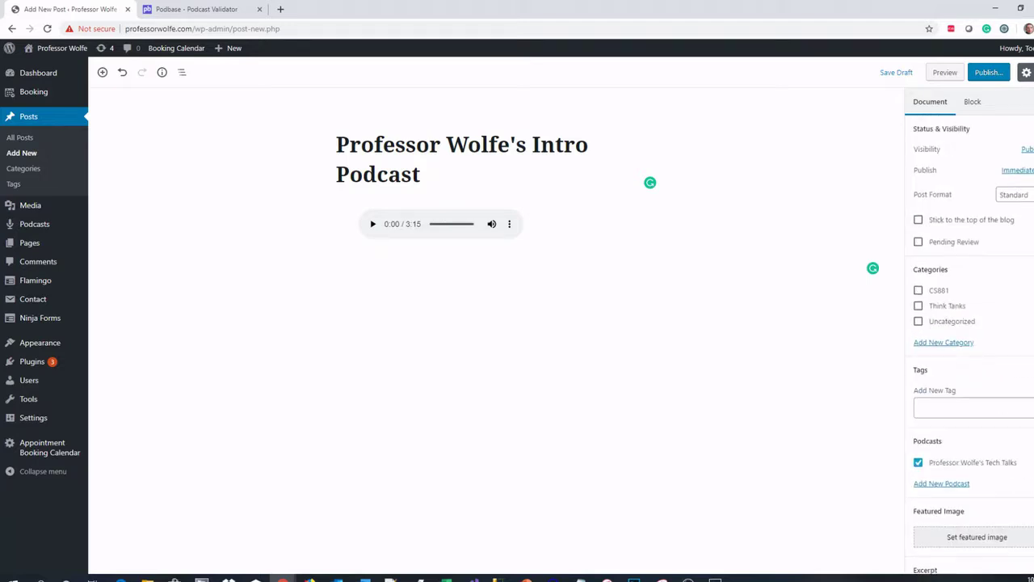
- Publish the Intro Podcast post through the pre-publish check, then return to the Podbase validator
left_click(979, 74)
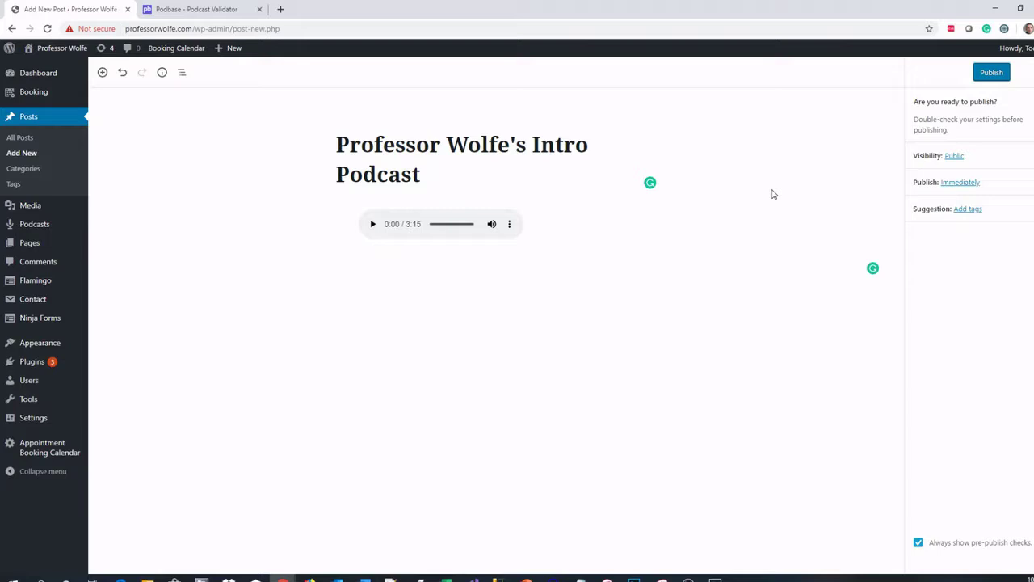
left_click(989, 73)
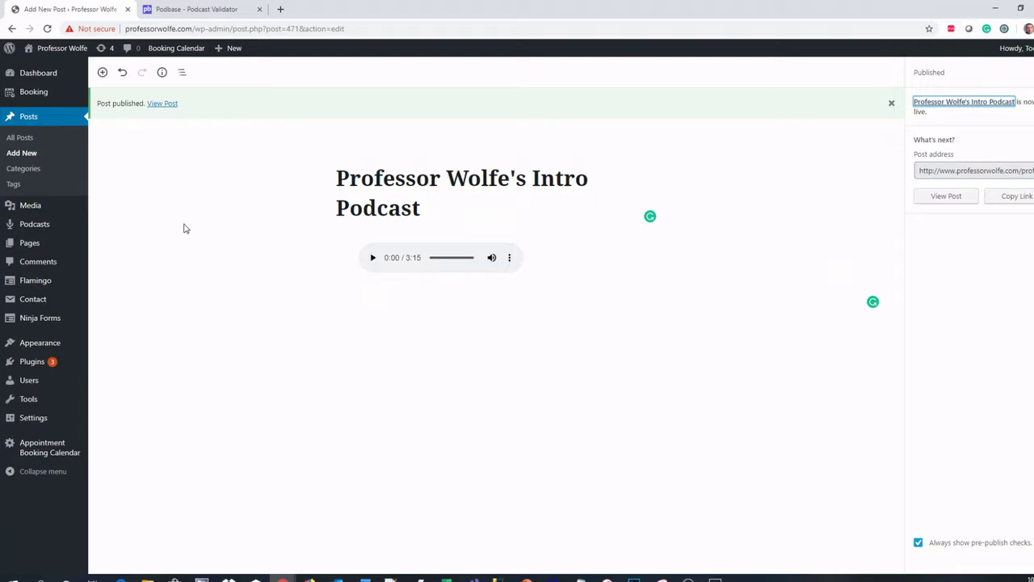
left_click(185, 6)
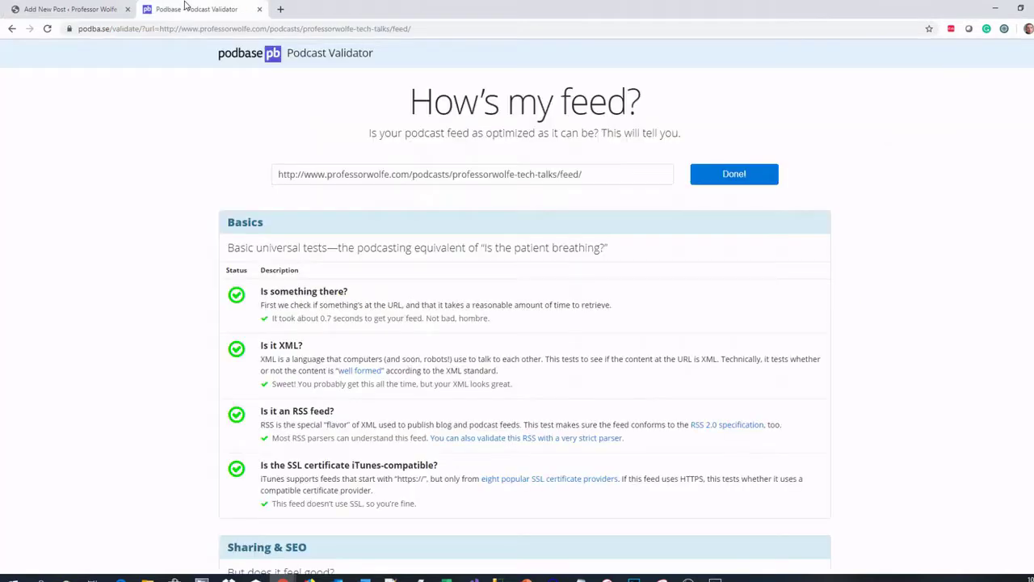
- Re-run Podbase validation of the Tech Talks feed; all checks pass except byte-range support
left_click(697, 175)
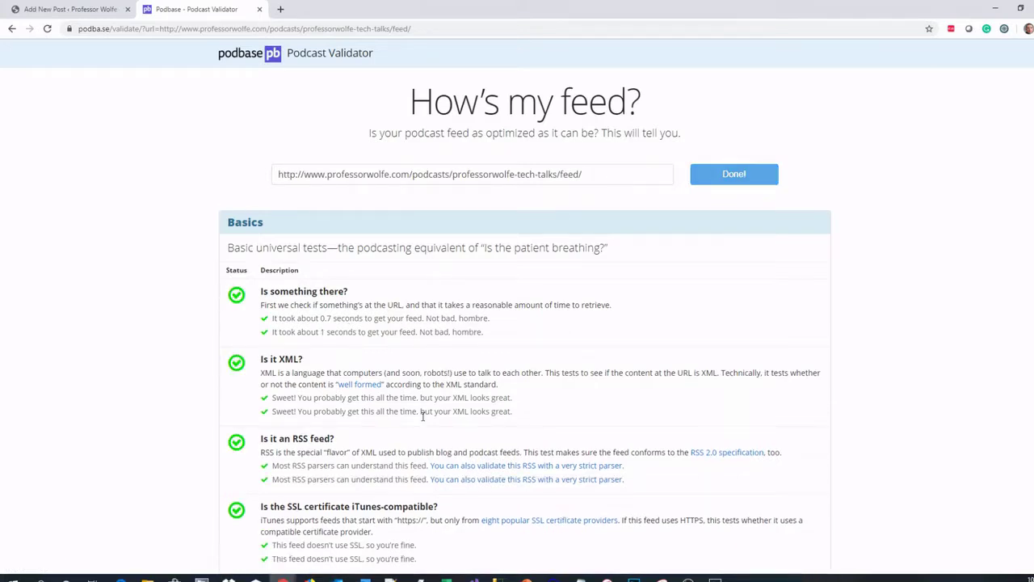
scroll(422, 416, "down", 4)
scroll(422, 420, "down", 4)
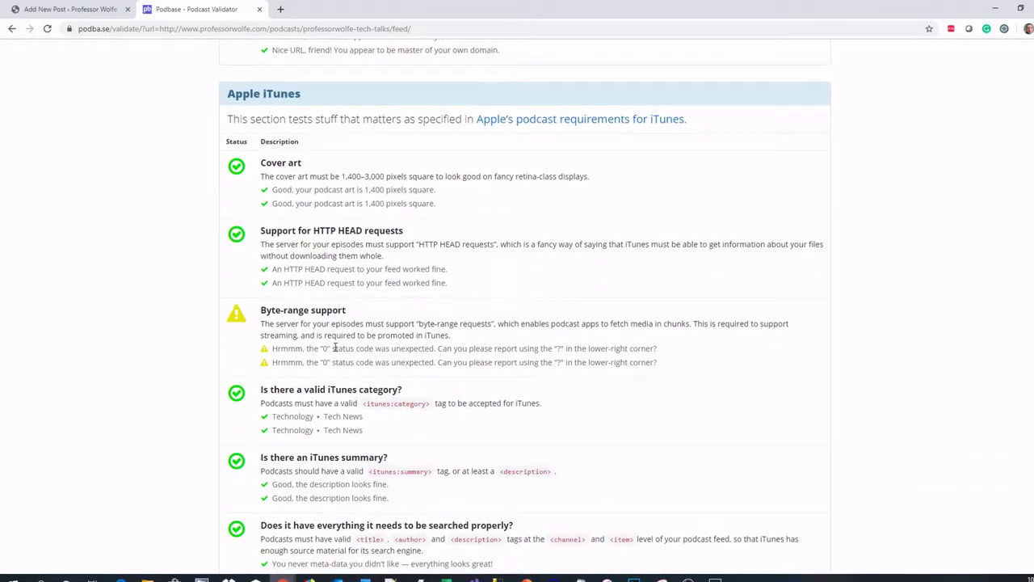
scroll(549, 349, "down", 1)
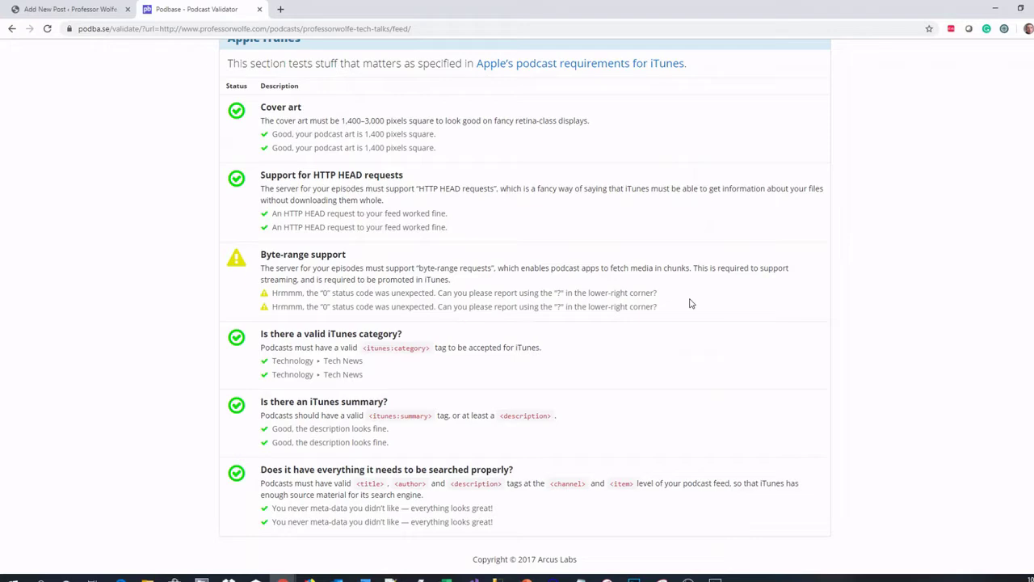
scroll(690, 303, "up", 2)
scroll(695, 317, "up", 7)
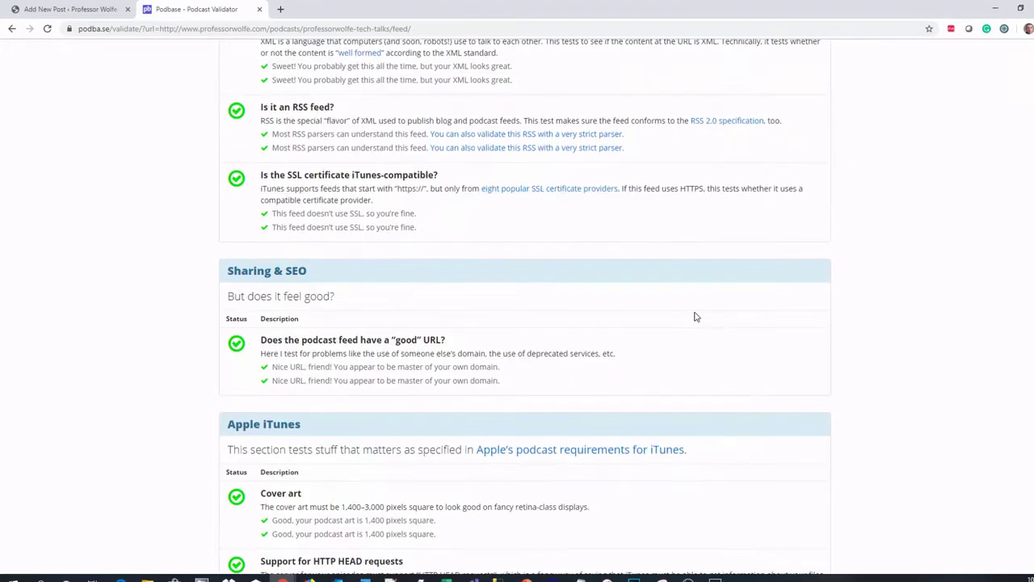
- Load the feed's raw XML, highlight the Intro Podcast <item>, then go to Podcasts Connect's New Feed page
left_click(353, 33)
left_click_drag(605, 176, 252, 175)
key("ctrl+c")
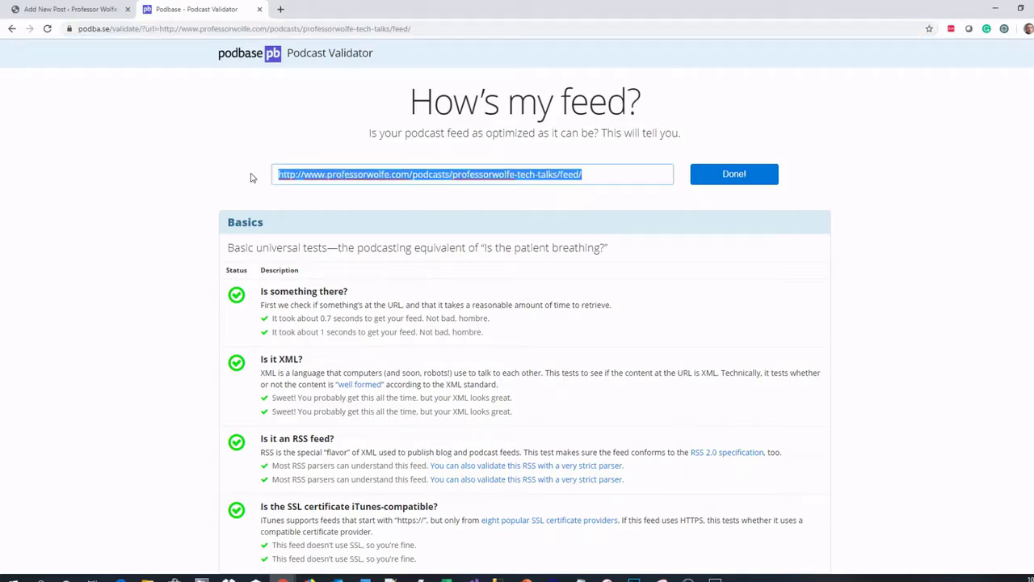
left_click(259, 28)
key("ctrl+v")
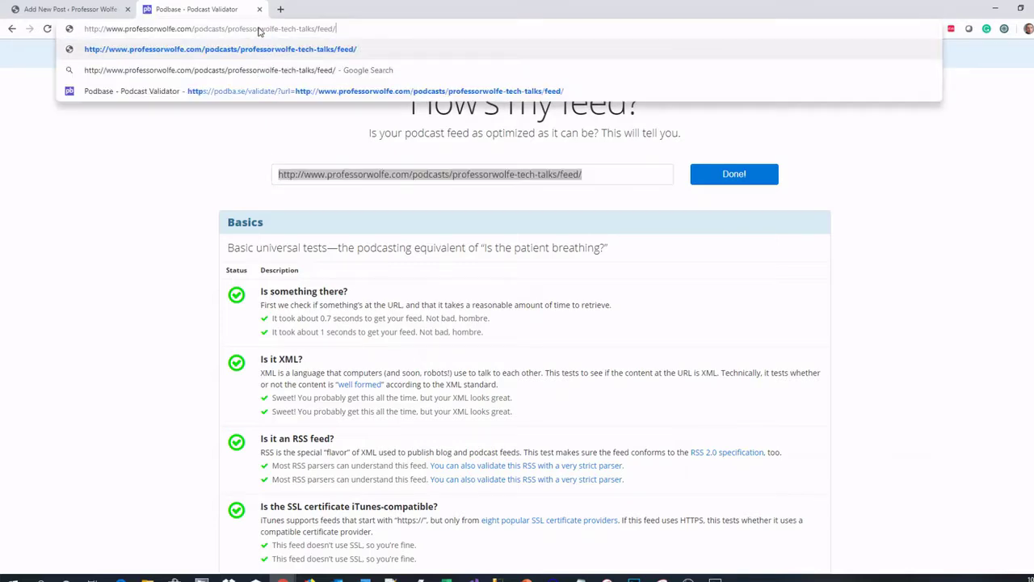
key("Return")
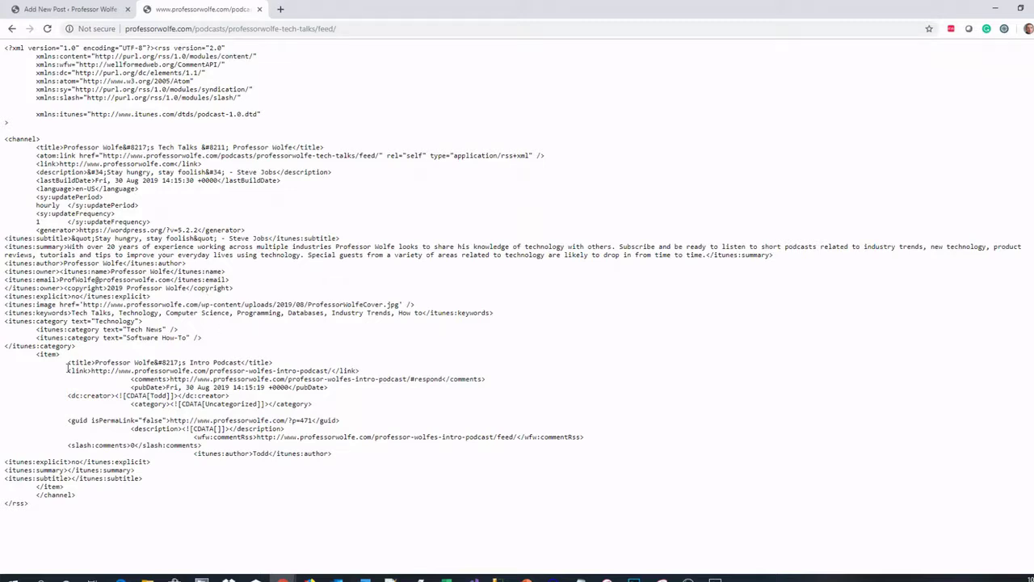
left_click_drag(26, 354, 360, 457)
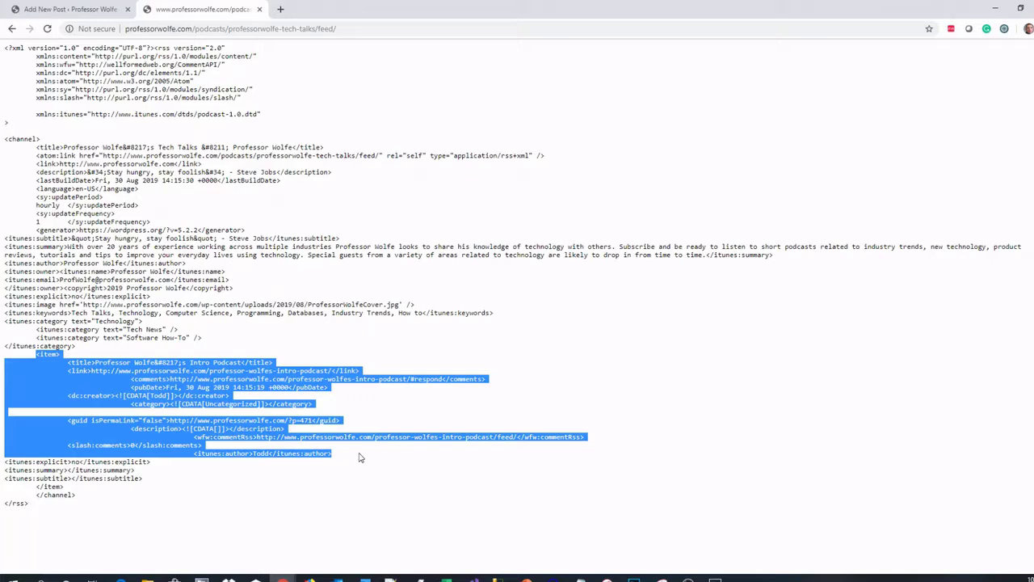
left_click(84, 8)
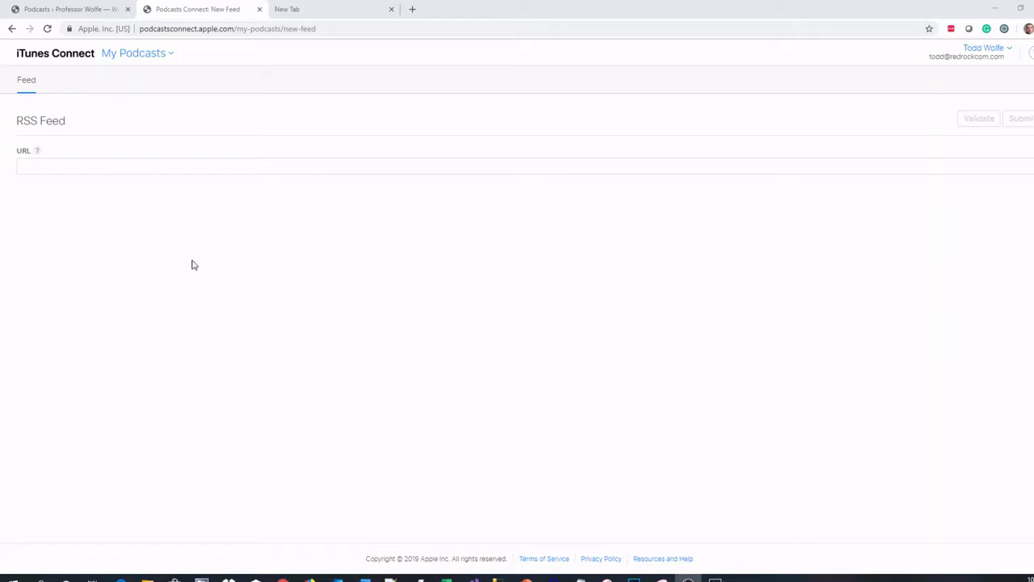
- Paste the Tech Talks feed URL into Podcasts Connect and validate it to Prepared for Submission
left_click(78, 164)
type("http://www.professorwolfe.com/podcasts/professorwolfe-tech-talks.feed")
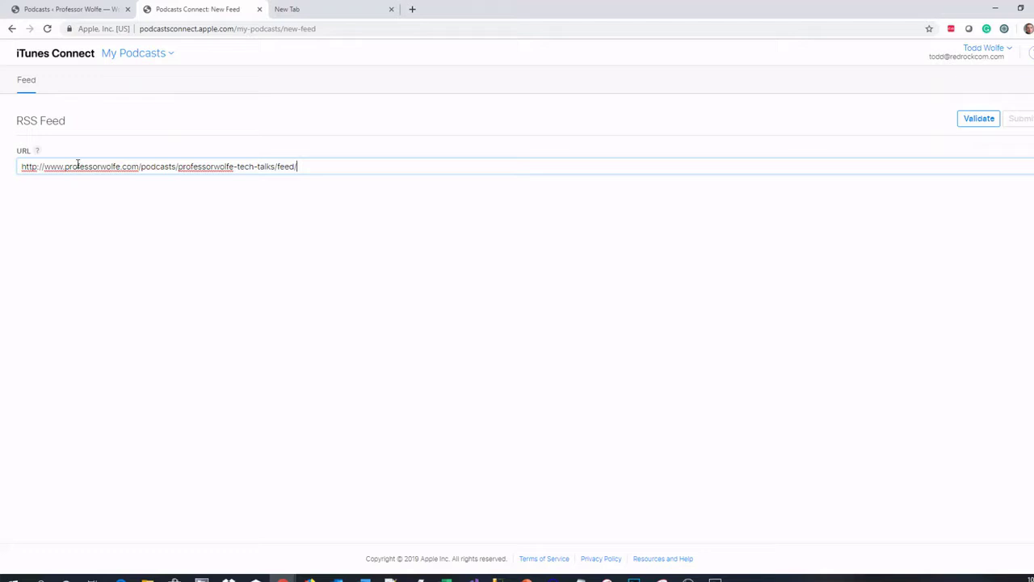
left_click(976, 119)
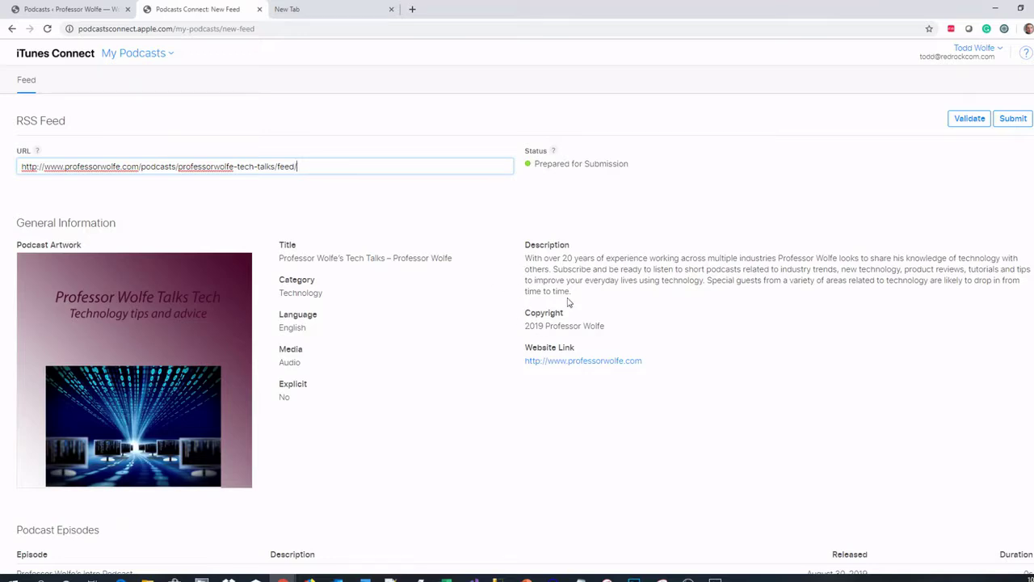
scroll(456, 343, "down", 2)
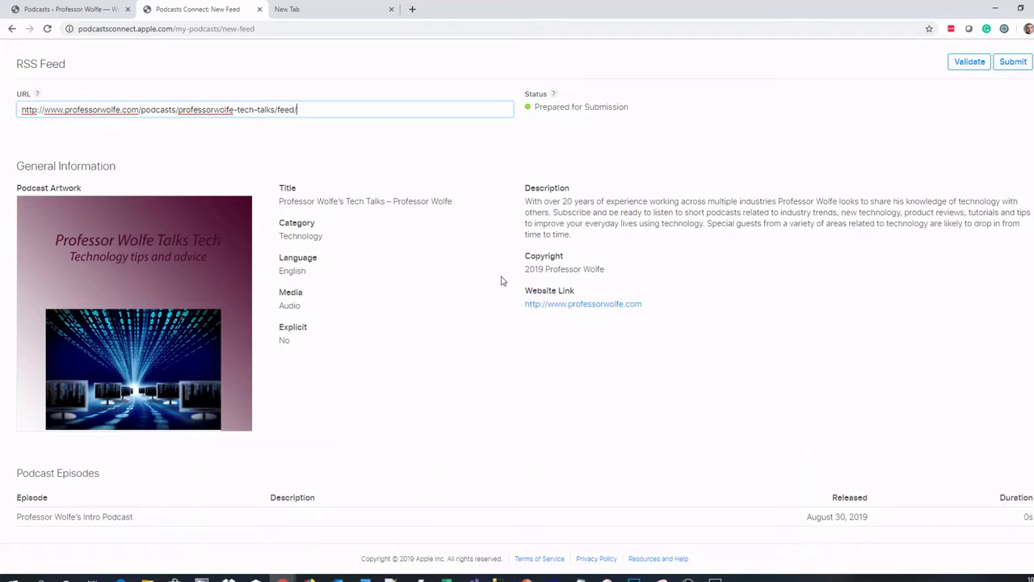
scroll(787, 333, "up", 1)
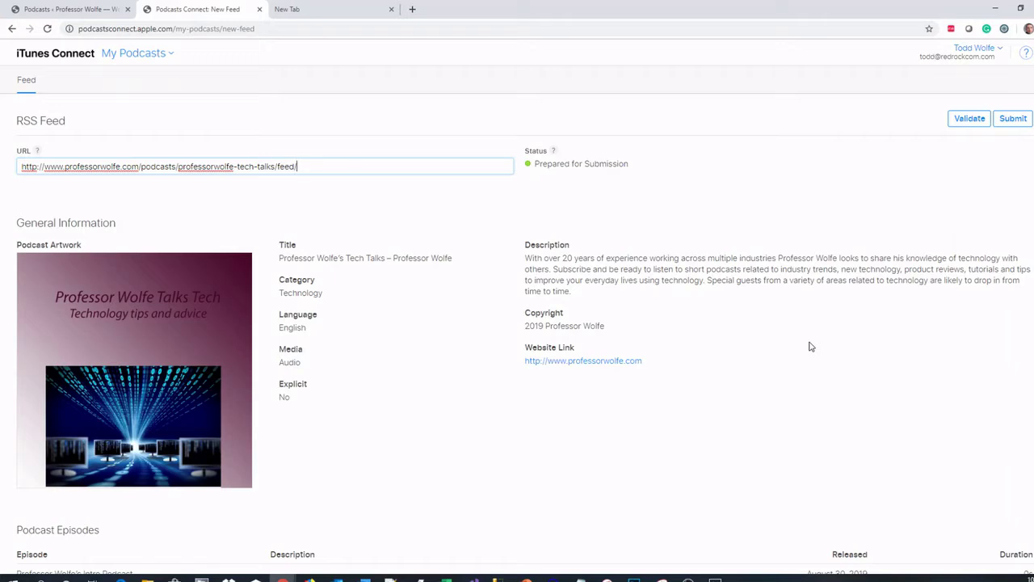
scroll(811, 346, "down", 1)
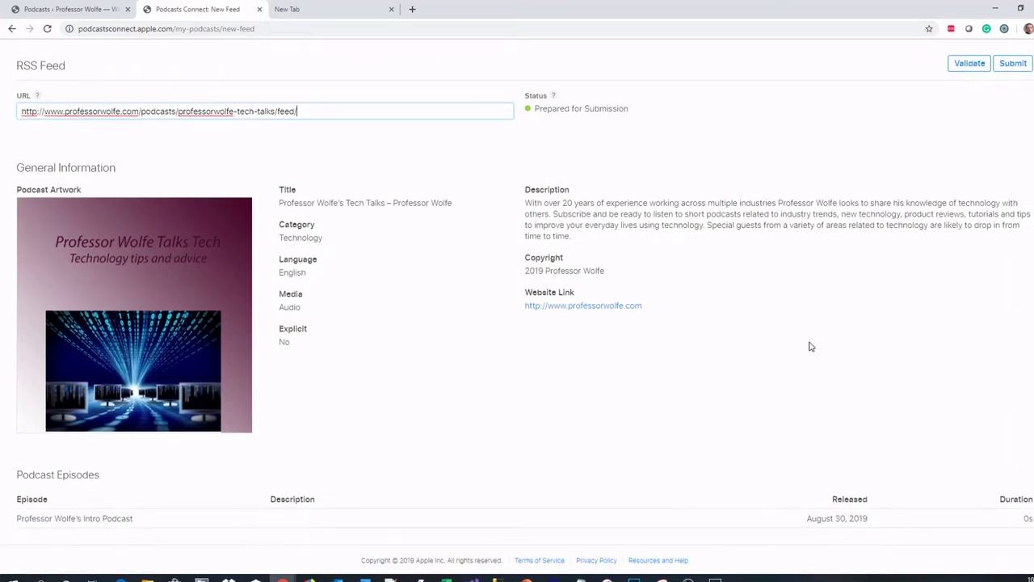